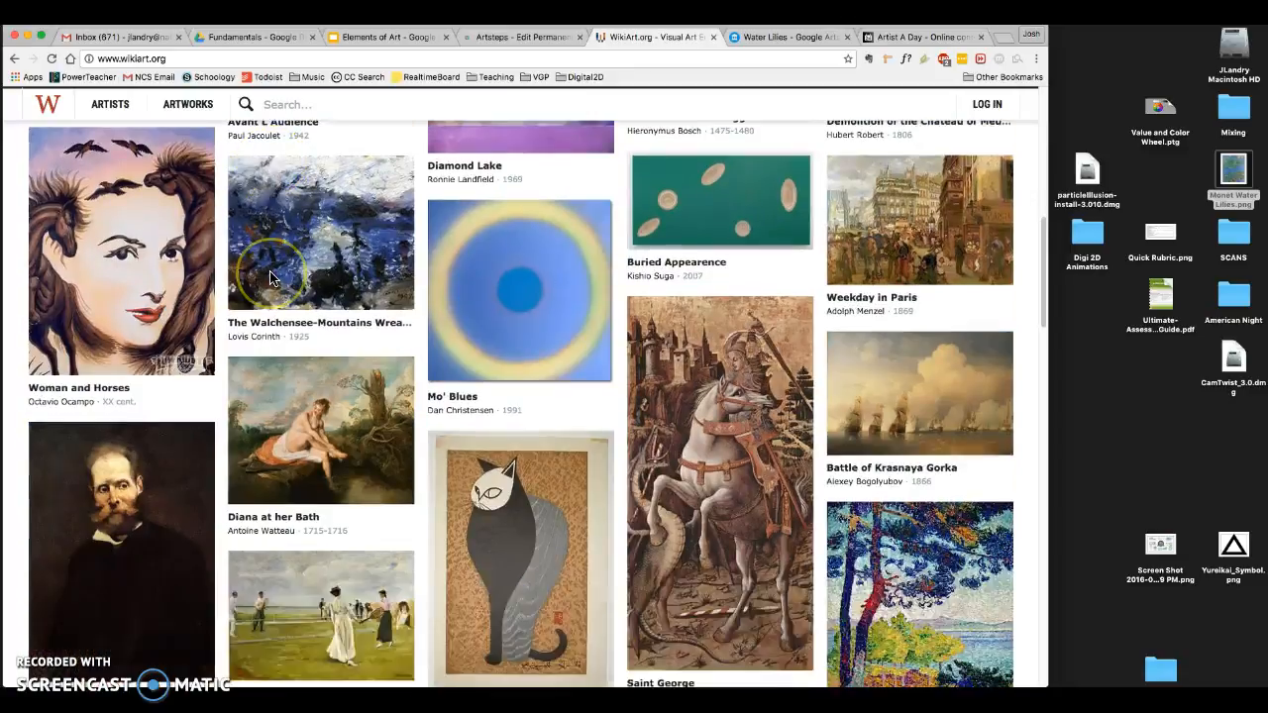
- Open the Surrealism style from the artworks catalogue and look through its featured works
{"action": "scroll", "coordinate": [272, 307], "scroll_direction": "up", "scroll_amount": 20}
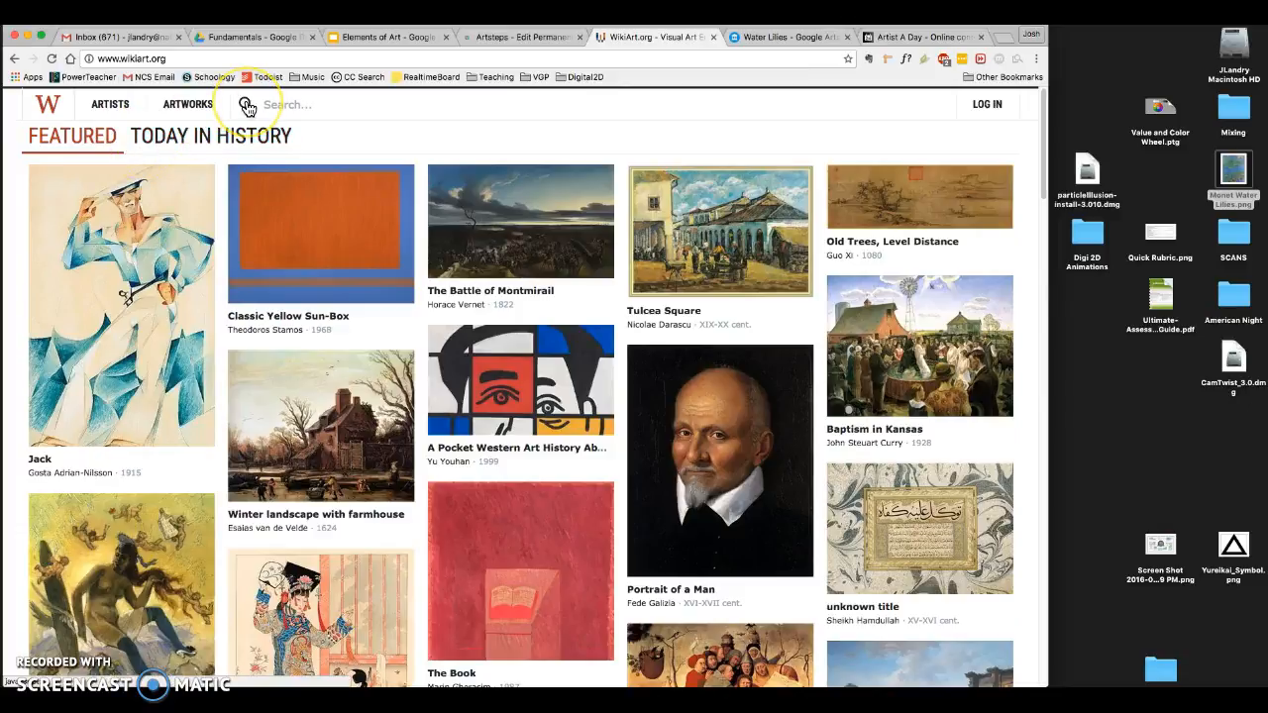
{"action": "left_click", "coordinate": [195, 105]}
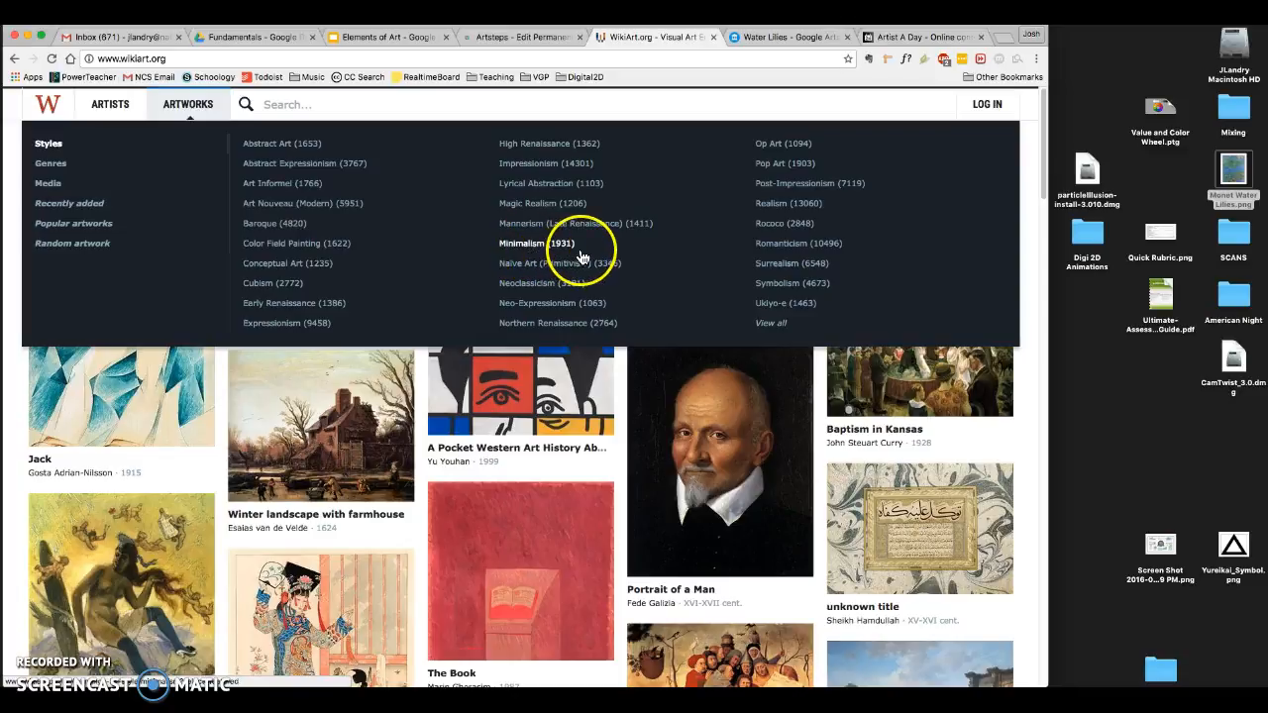
{"action": "left_click", "coordinate": [777, 272]}
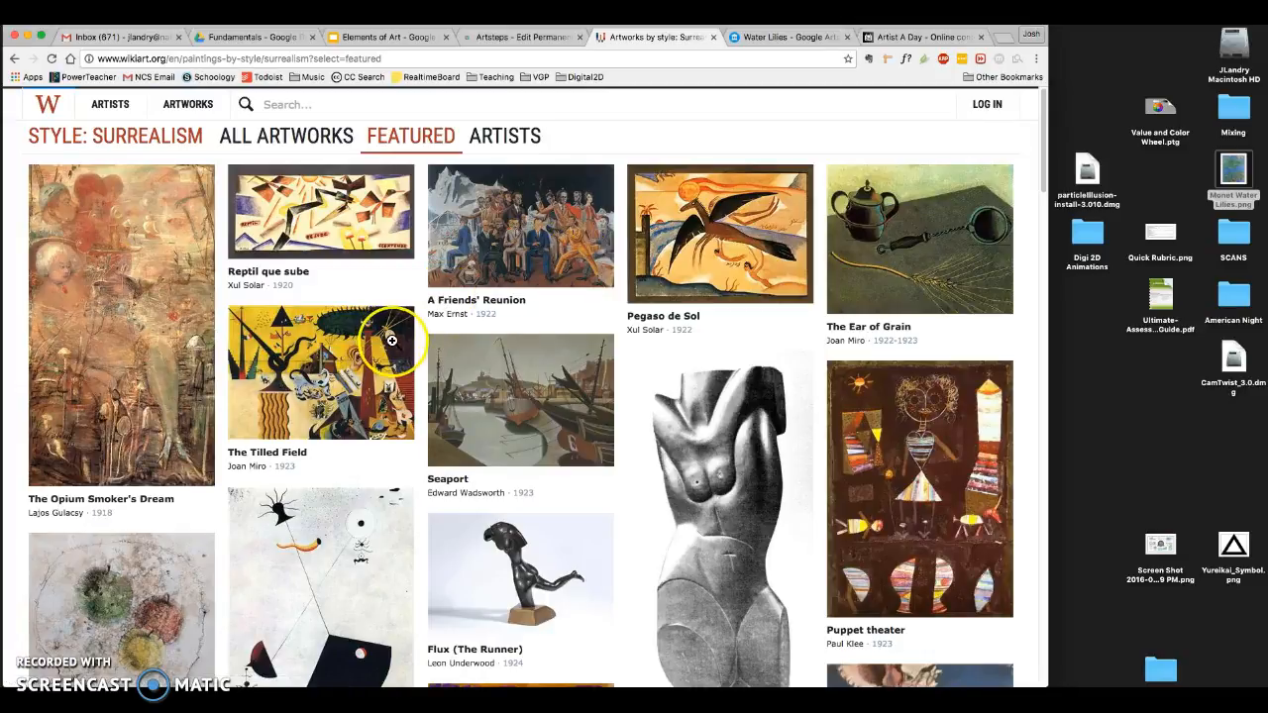
{"action": "scroll", "coordinate": [388, 338], "scroll_direction": "down", "scroll_amount": 3}
{"action": "scroll", "coordinate": [393, 343], "scroll_direction": "down", "scroll_amount": 8}
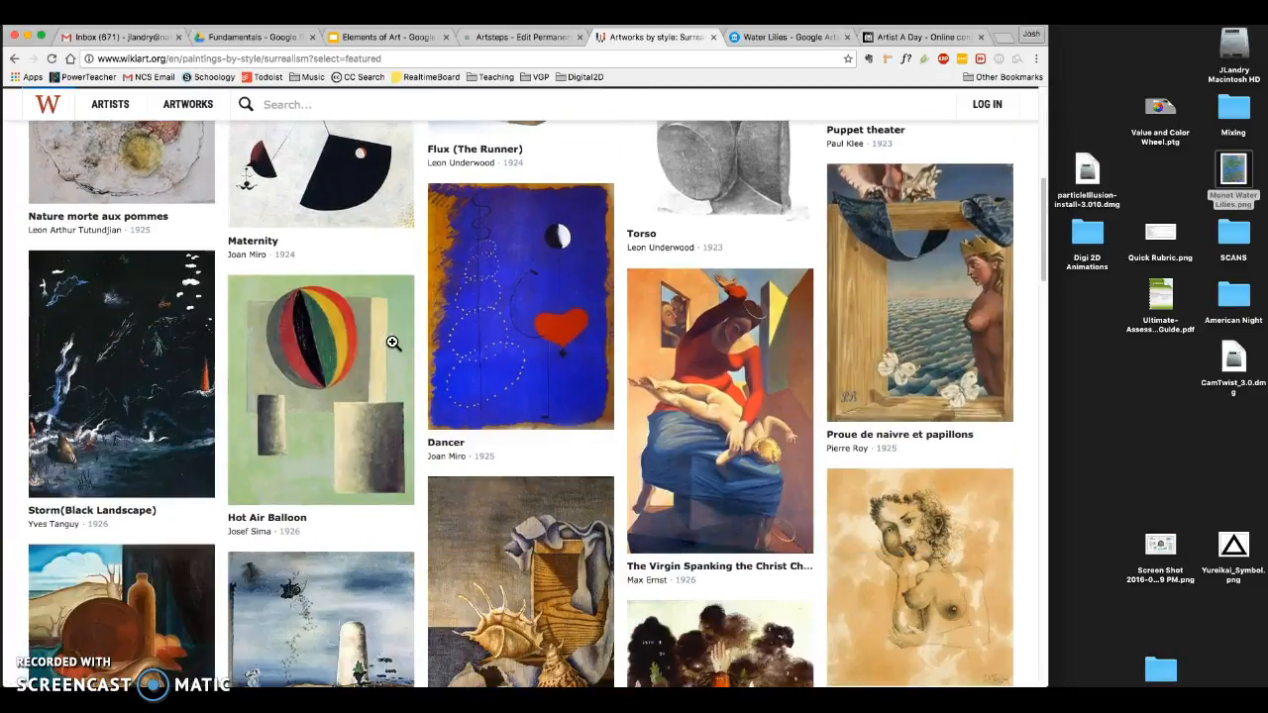
{"action": "scroll", "coordinate": [394, 343], "scroll_direction": "up", "scroll_amount": 11}
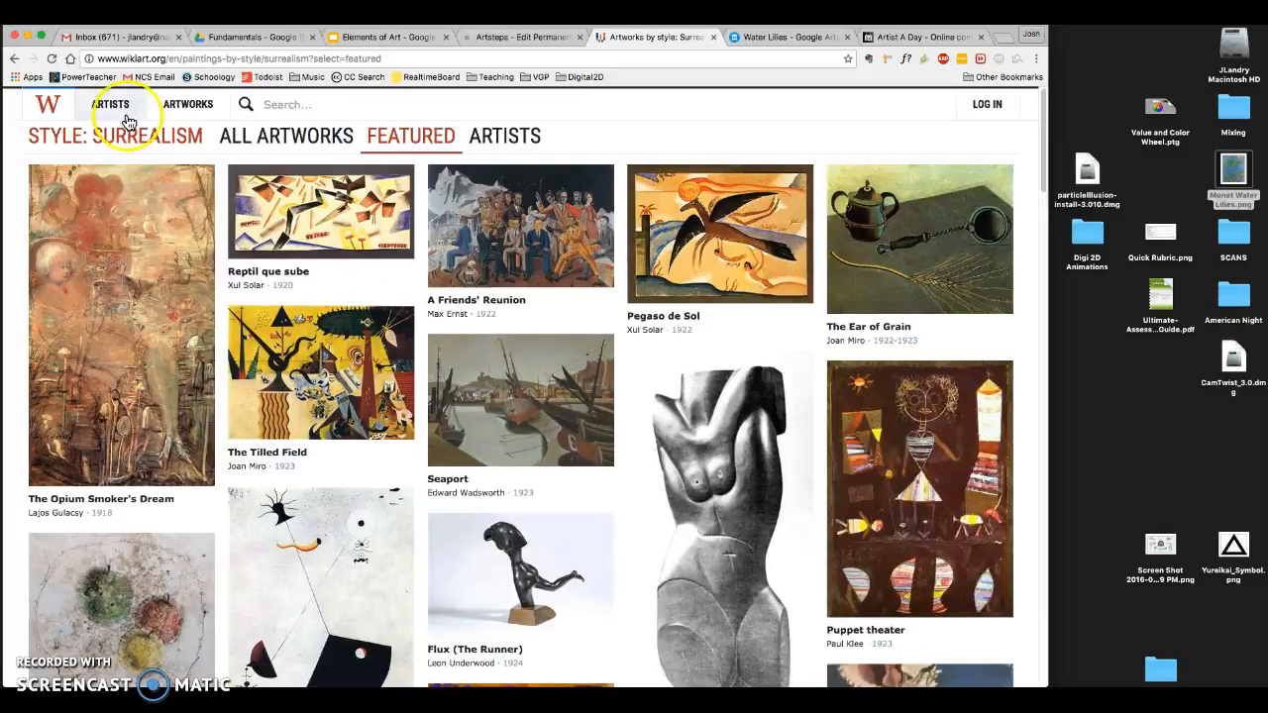
- Check the A-Z artist listing, then return to the WikiArt home page and look through the featured artworks
{"action": "mouse_move", "coordinate": [113, 105]}
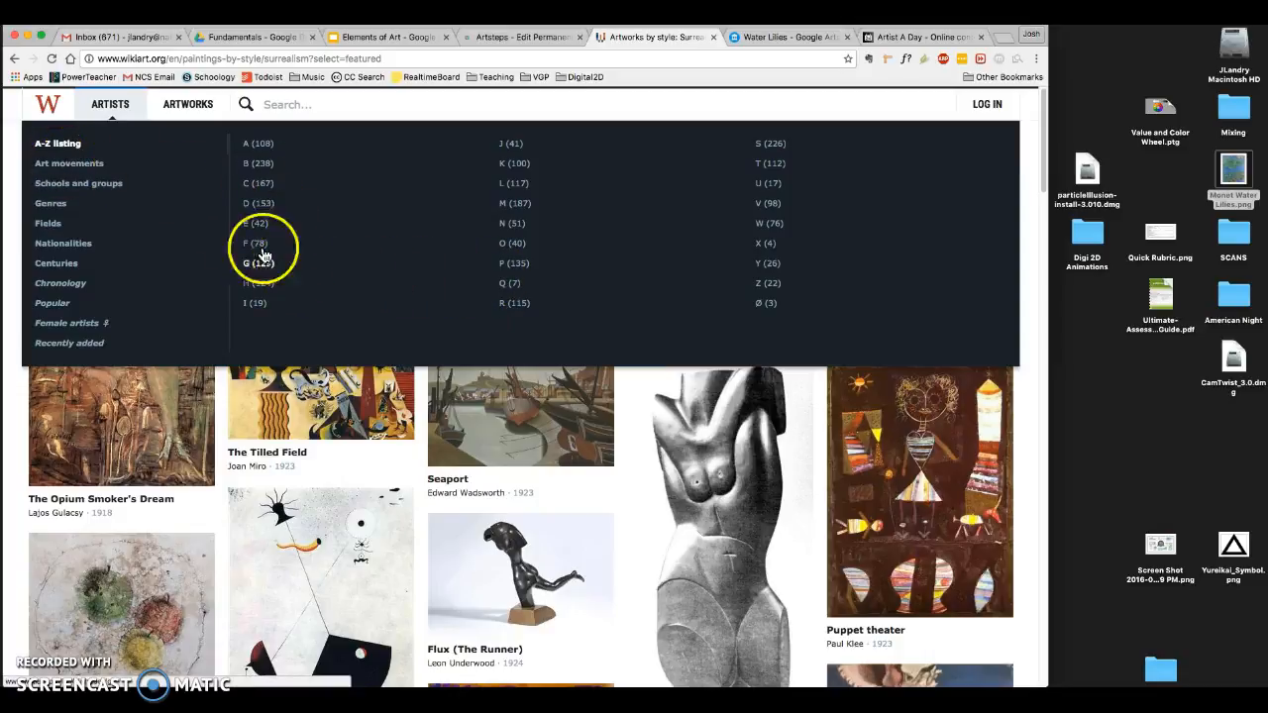
{"action": "left_click", "coordinate": [51, 105]}
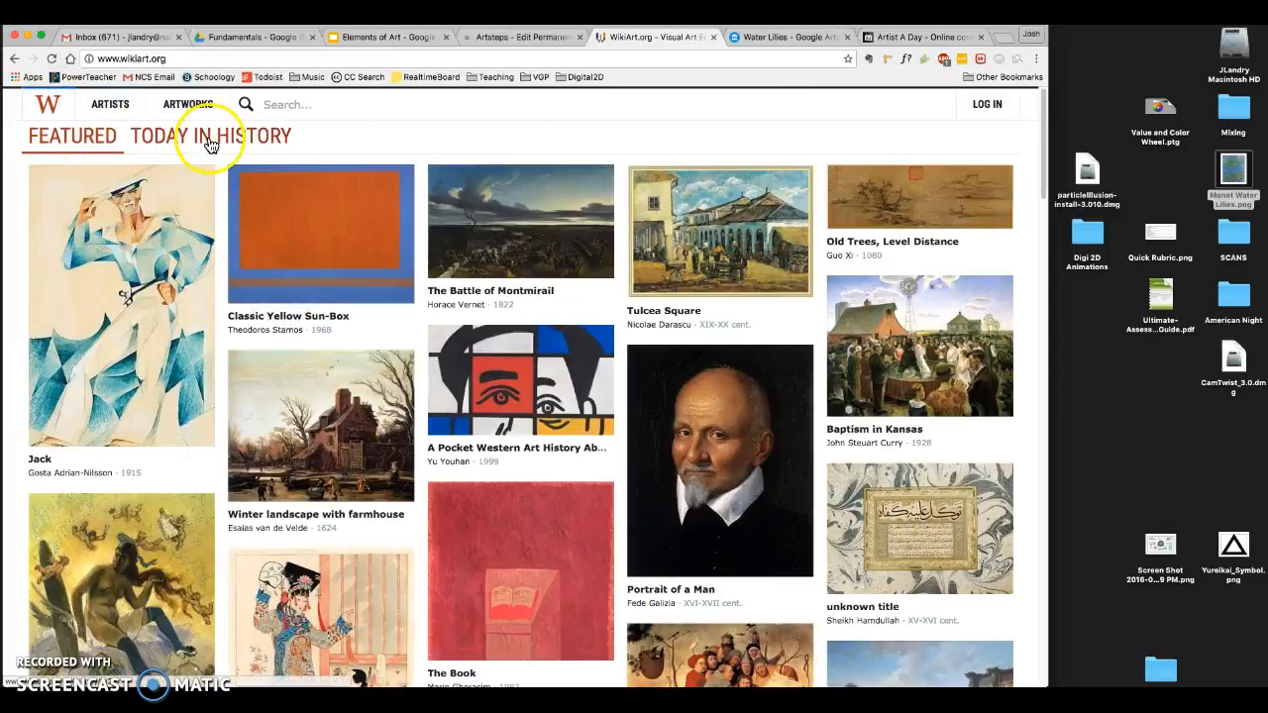
{"action": "scroll", "coordinate": [445, 324], "scroll_direction": "down", "scroll_amount": 3}
{"action": "scroll", "coordinate": [446, 324], "scroll_direction": "down", "scroll_amount": 10}
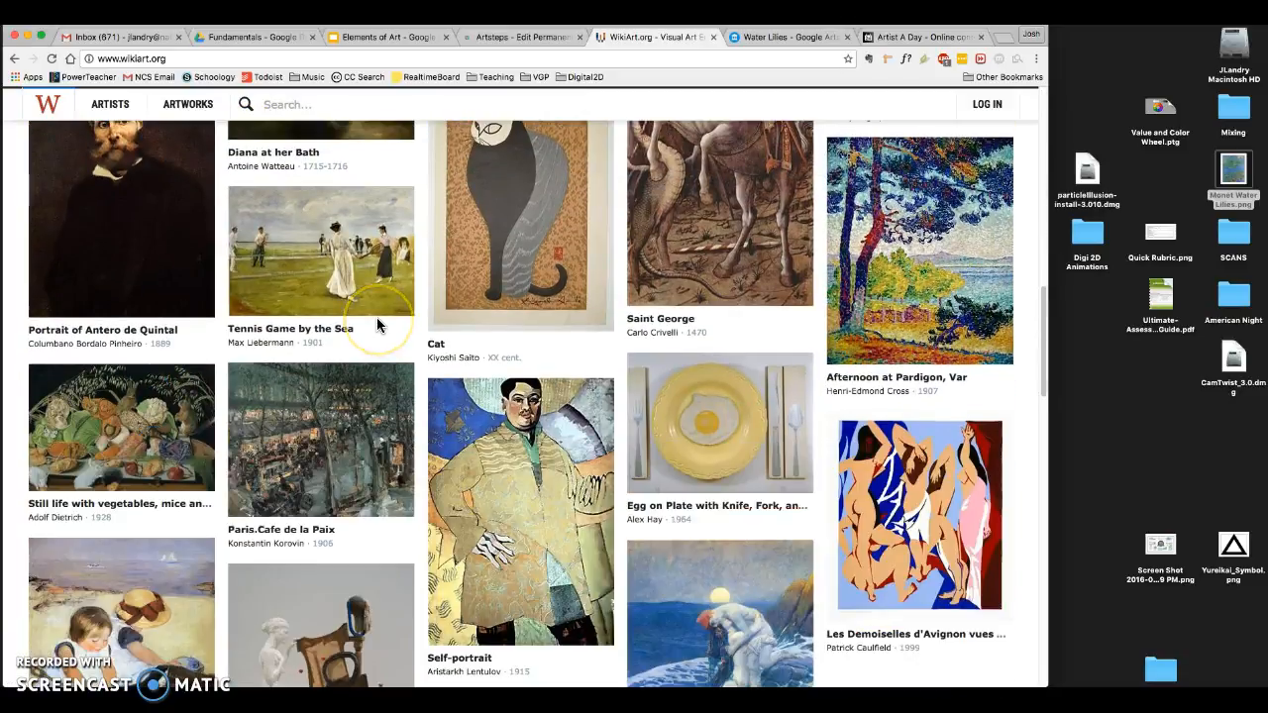
{"action": "scroll", "coordinate": [378, 325], "scroll_direction": "down", "scroll_amount": 5}
{"action": "scroll", "coordinate": [377, 325], "scroll_direction": "down", "scroll_amount": 3}
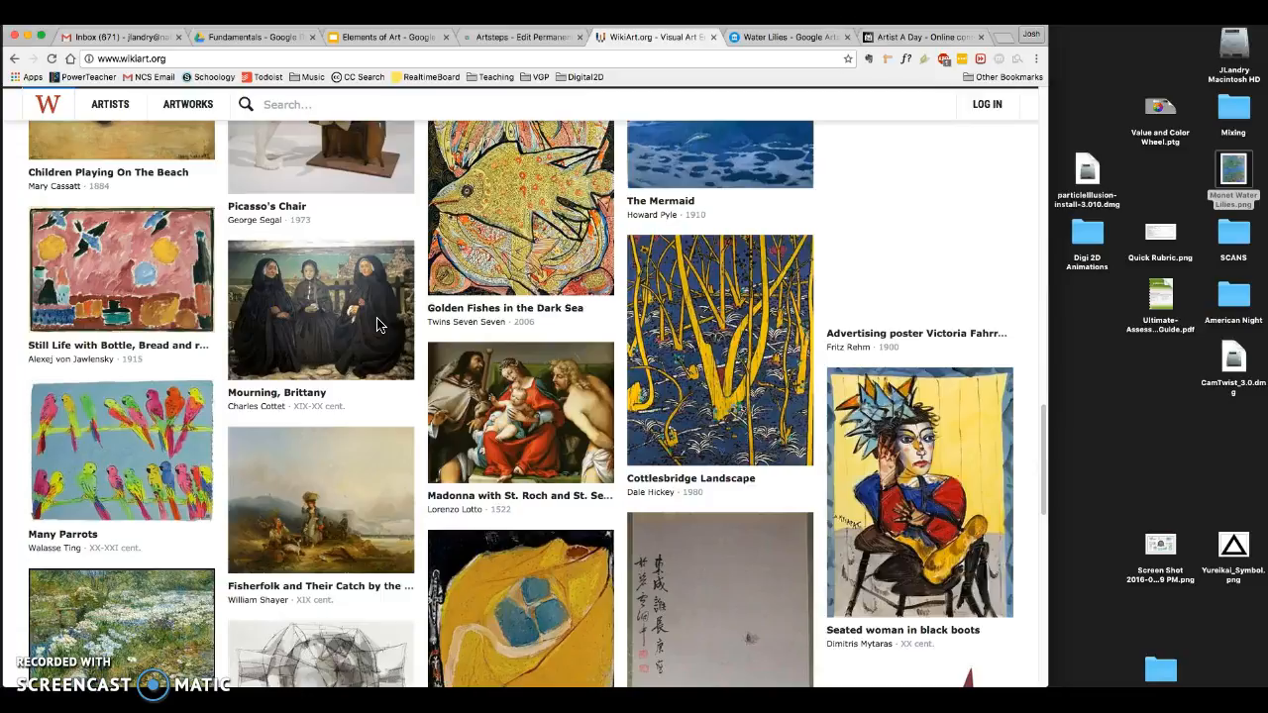
{"action": "scroll", "coordinate": [376, 325], "scroll_direction": "up", "scroll_amount": 20}
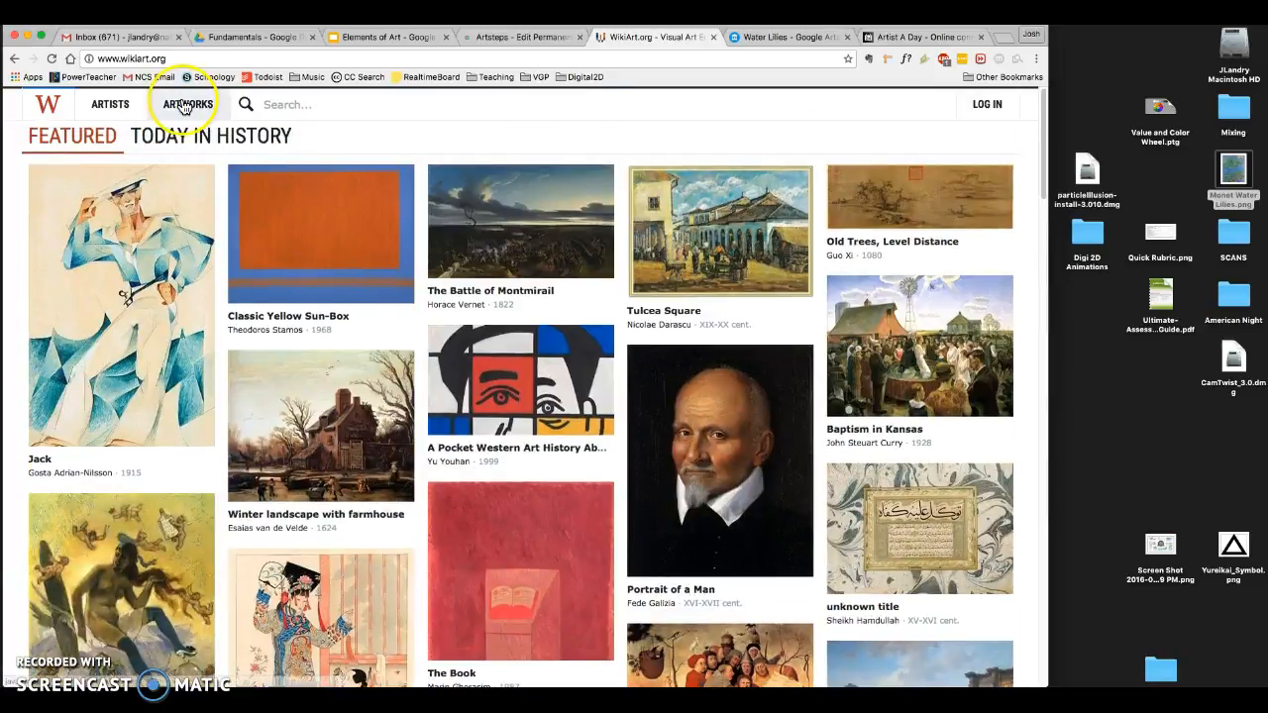
- Open the popular artworks listing and browse it as far as Klimt's University of Vienna Ceiling Paintings and Mondrian's The Gray Tree
{"action": "left_click", "coordinate": [183, 104]}
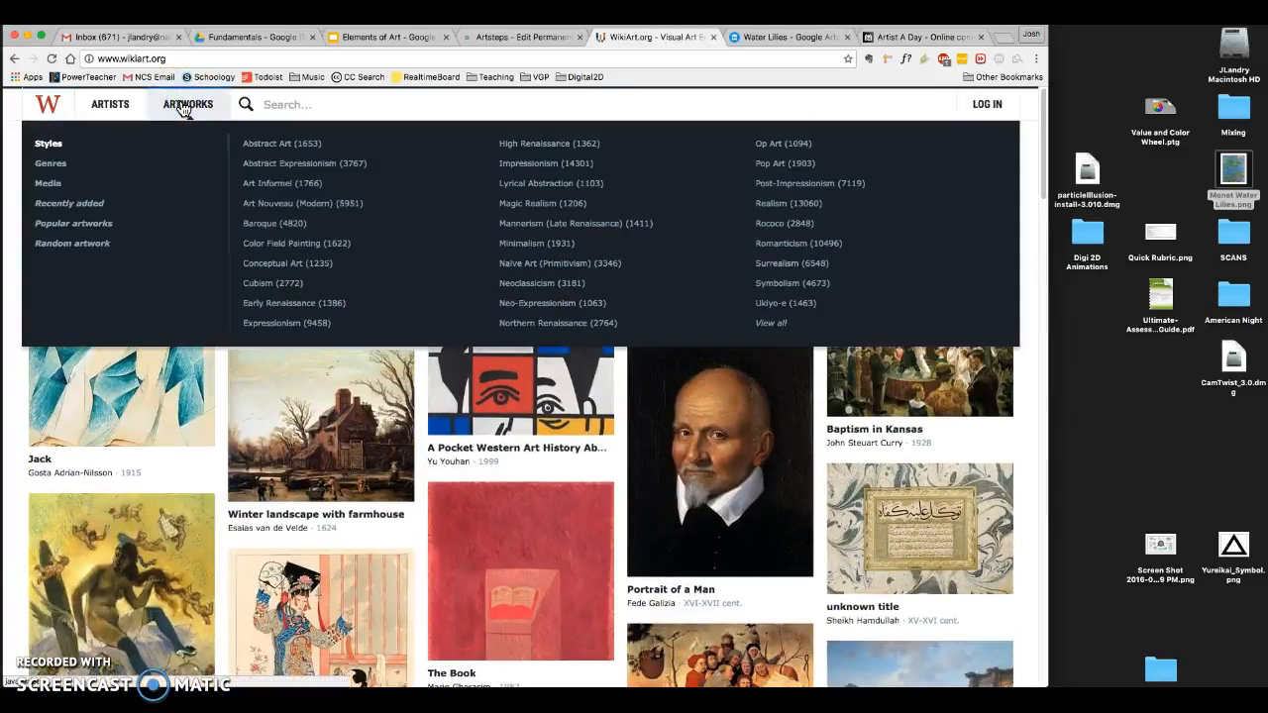
{"action": "left_click", "coordinate": [96, 222]}
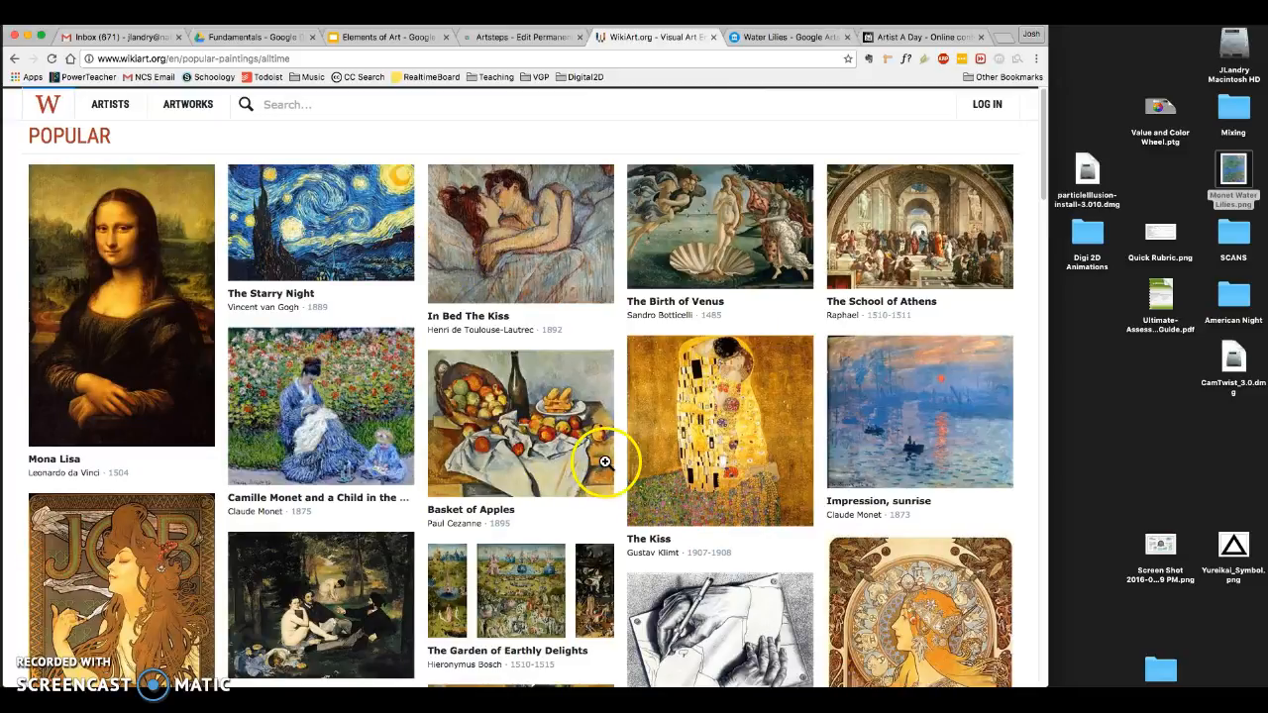
{"action": "scroll", "coordinate": [614, 461], "scroll_direction": "down", "scroll_amount": 1}
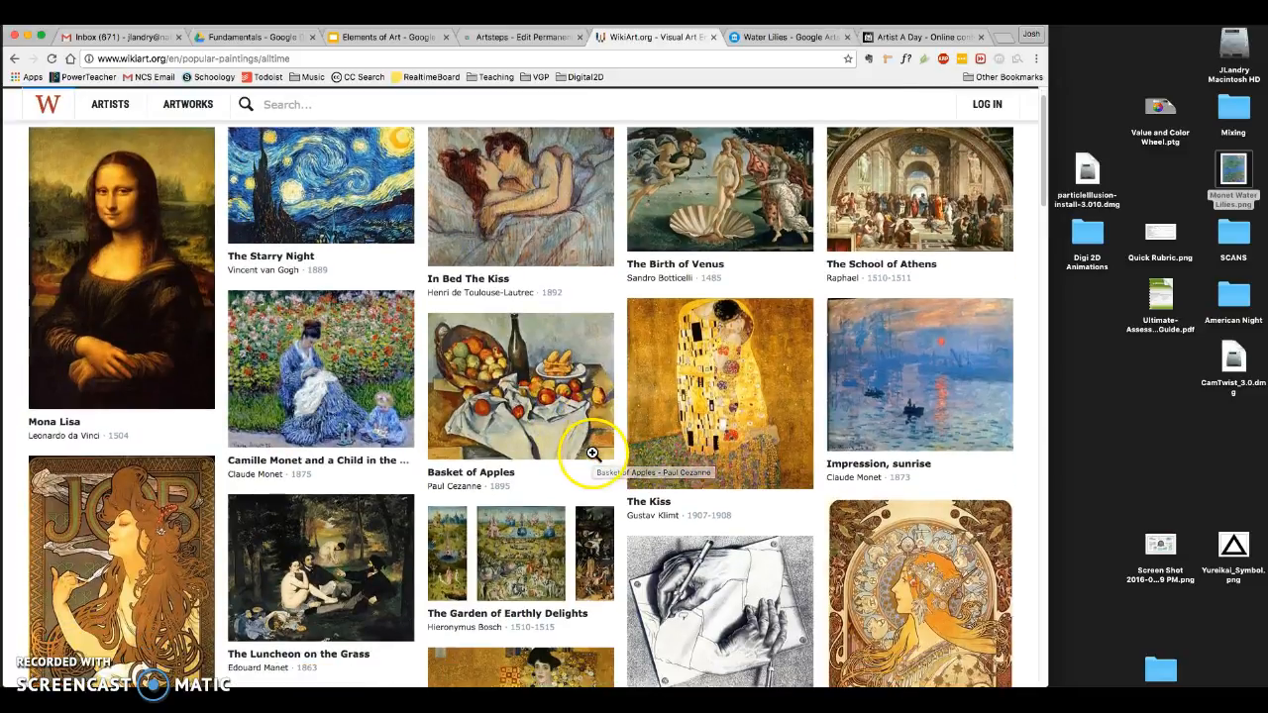
{"action": "scroll", "coordinate": [592, 453], "scroll_direction": "down", "scroll_amount": 8}
{"action": "scroll", "coordinate": [589, 453], "scroll_direction": "down", "scroll_amount": 8}
{"action": "scroll", "coordinate": [583, 460], "scroll_direction": "down", "scroll_amount": 10}
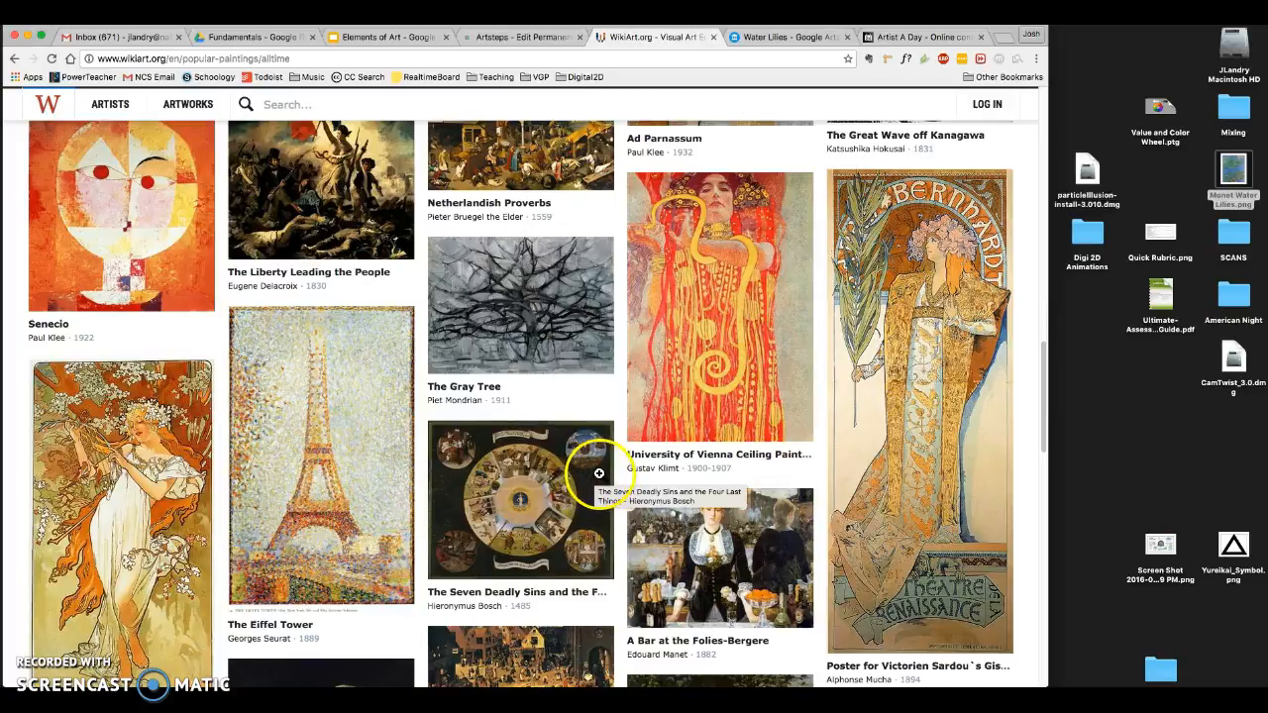
{"action": "scroll", "coordinate": [598, 474], "scroll_direction": "down", "scroll_amount": 1}
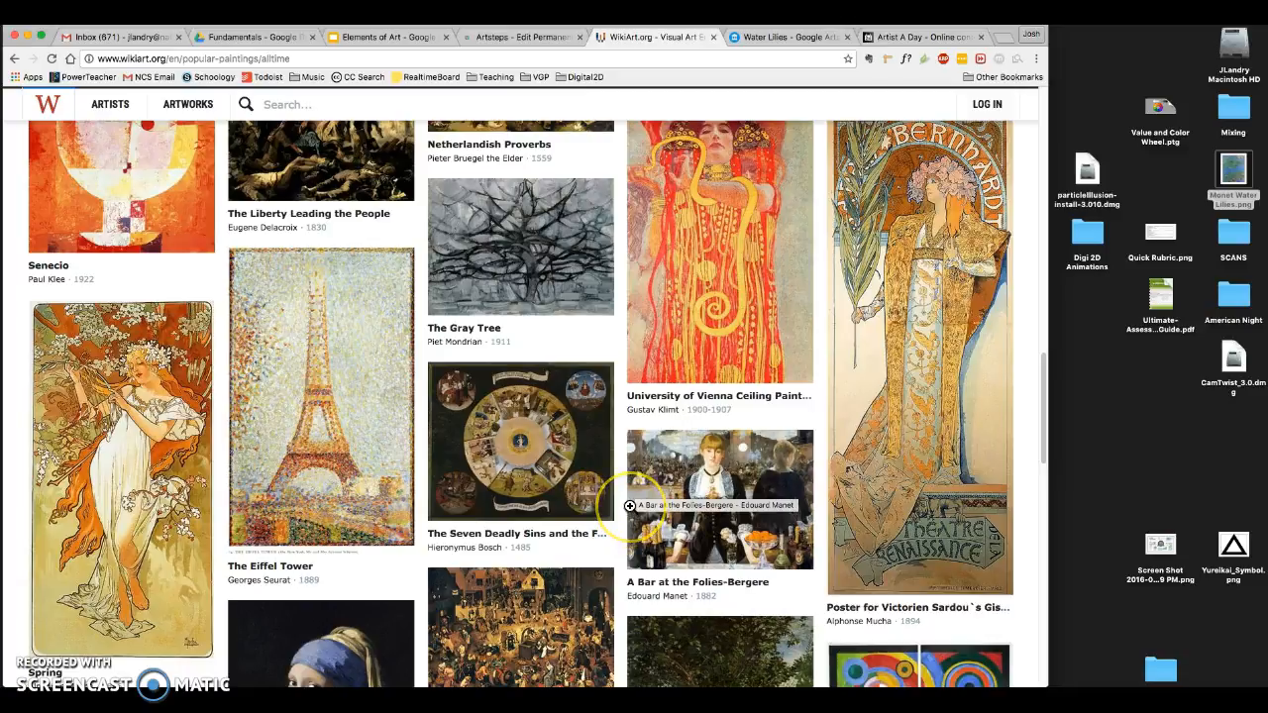
{"action": "scroll", "coordinate": [630, 506], "scroll_direction": "up", "scroll_amount": 1}
{"action": "scroll", "coordinate": [630, 507], "scroll_direction": "up", "scroll_amount": 1}
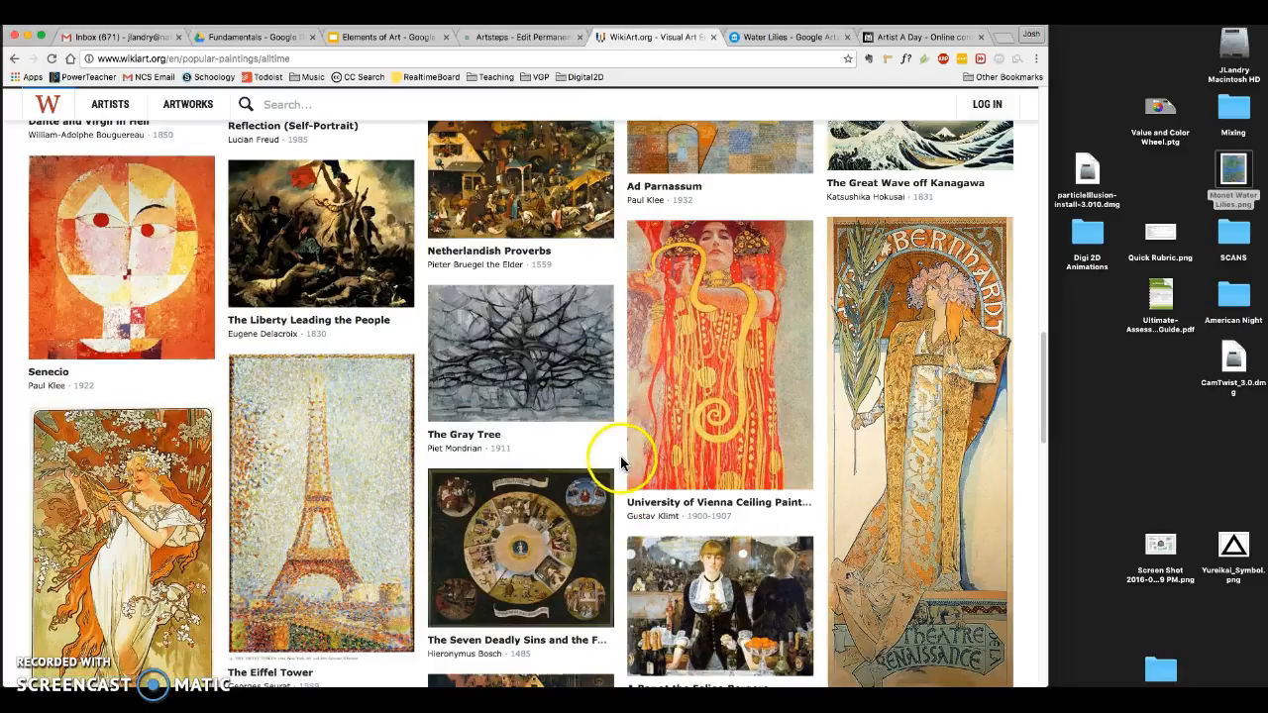
{"action": "scroll", "coordinate": [734, 362], "scroll_direction": "down", "scroll_amount": 1}
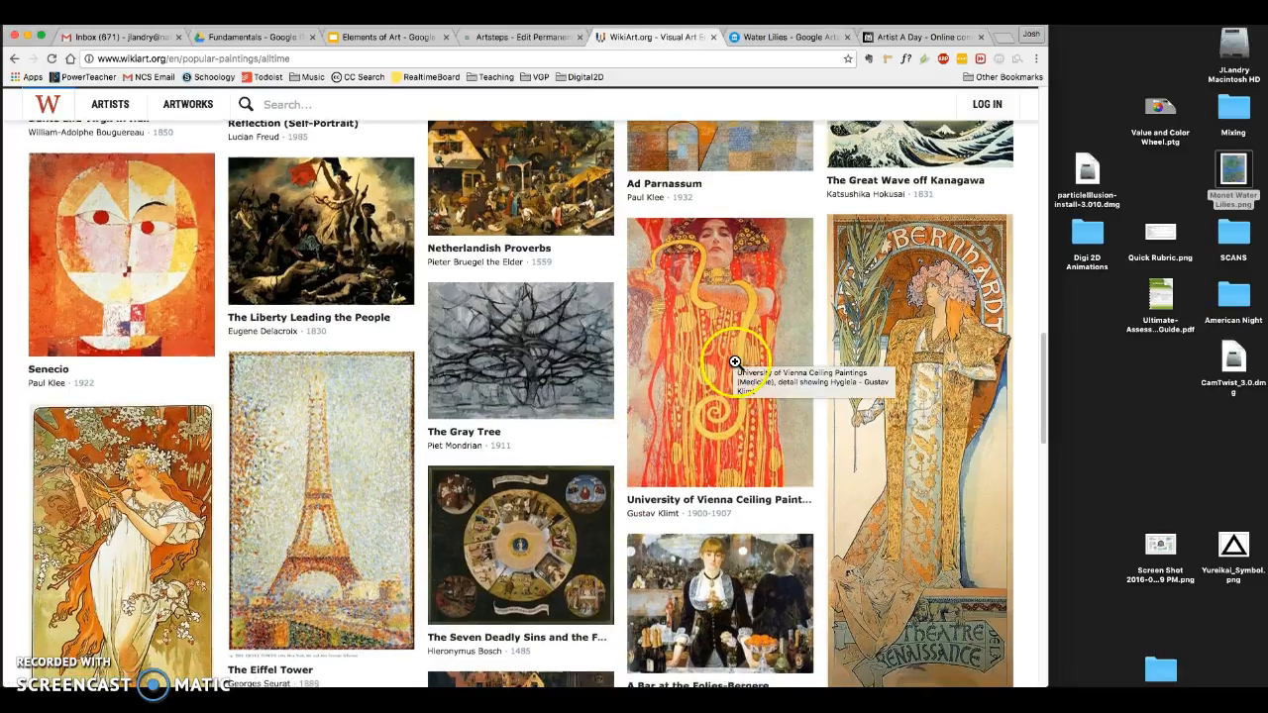
{"action": "scroll", "coordinate": [734, 363], "scroll_direction": "down", "scroll_amount": 1}
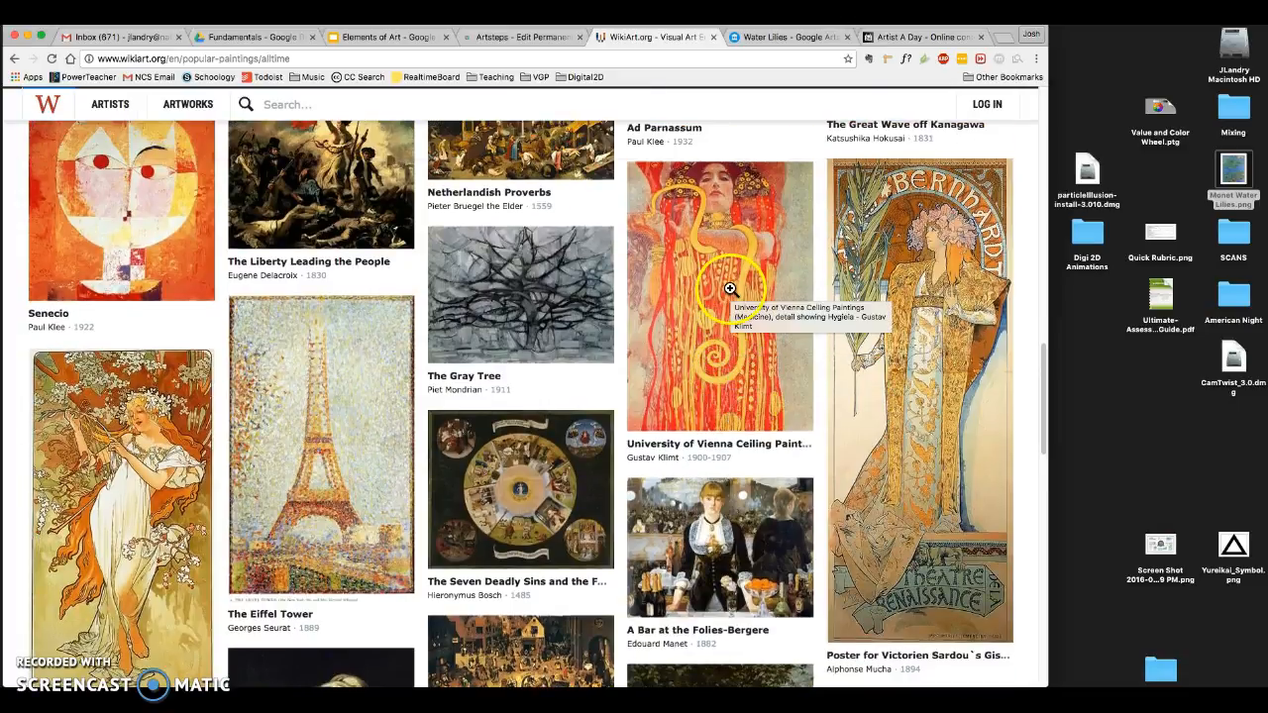
- View Klimt's University of Vienna Ceiling Paintings enlarged, close it, and open Mondrian's The Gray Tree in the enlarged view
{"action": "left_click", "coordinate": [730, 289]}
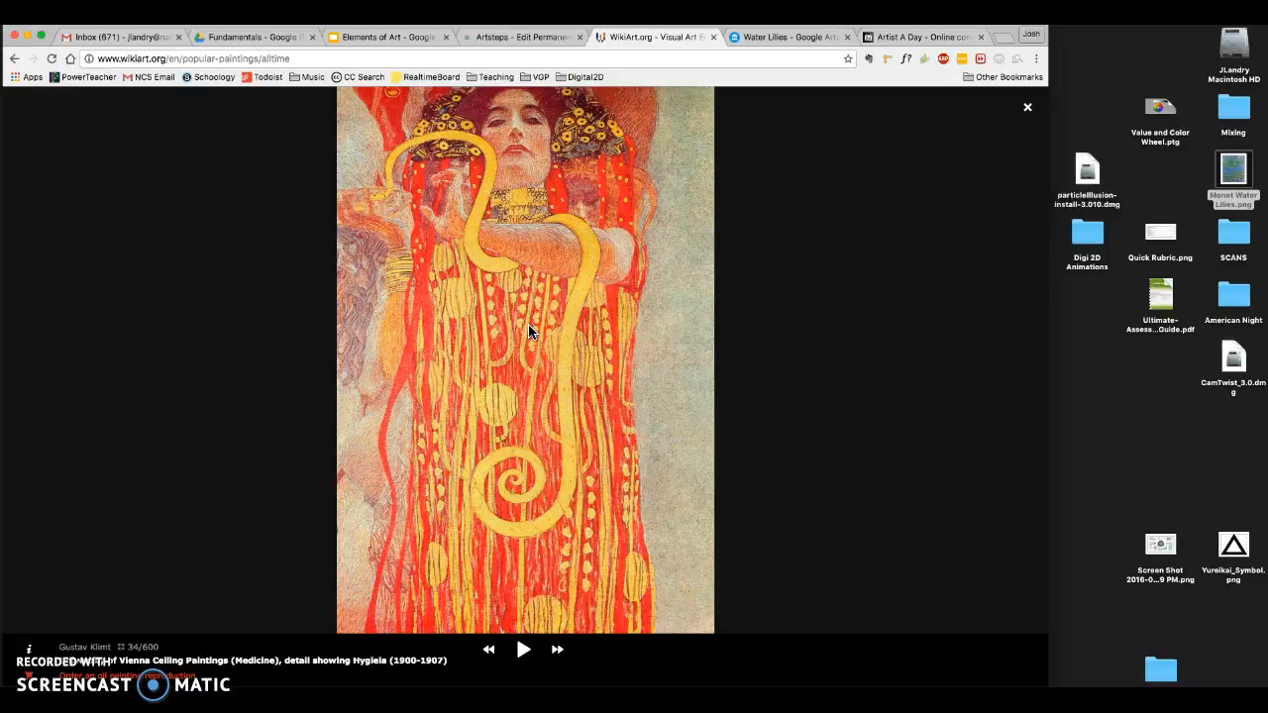
{"action": "left_click", "coordinate": [1027, 107]}
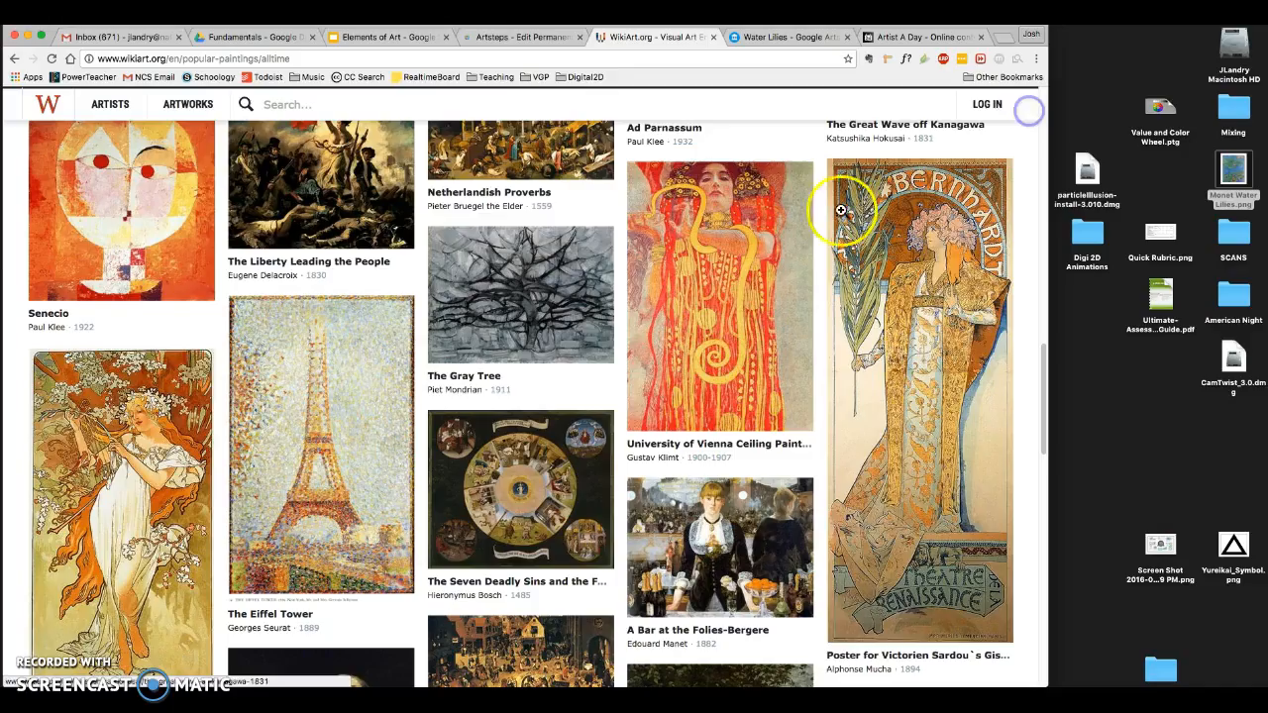
{"action": "left_click", "coordinate": [526, 295]}
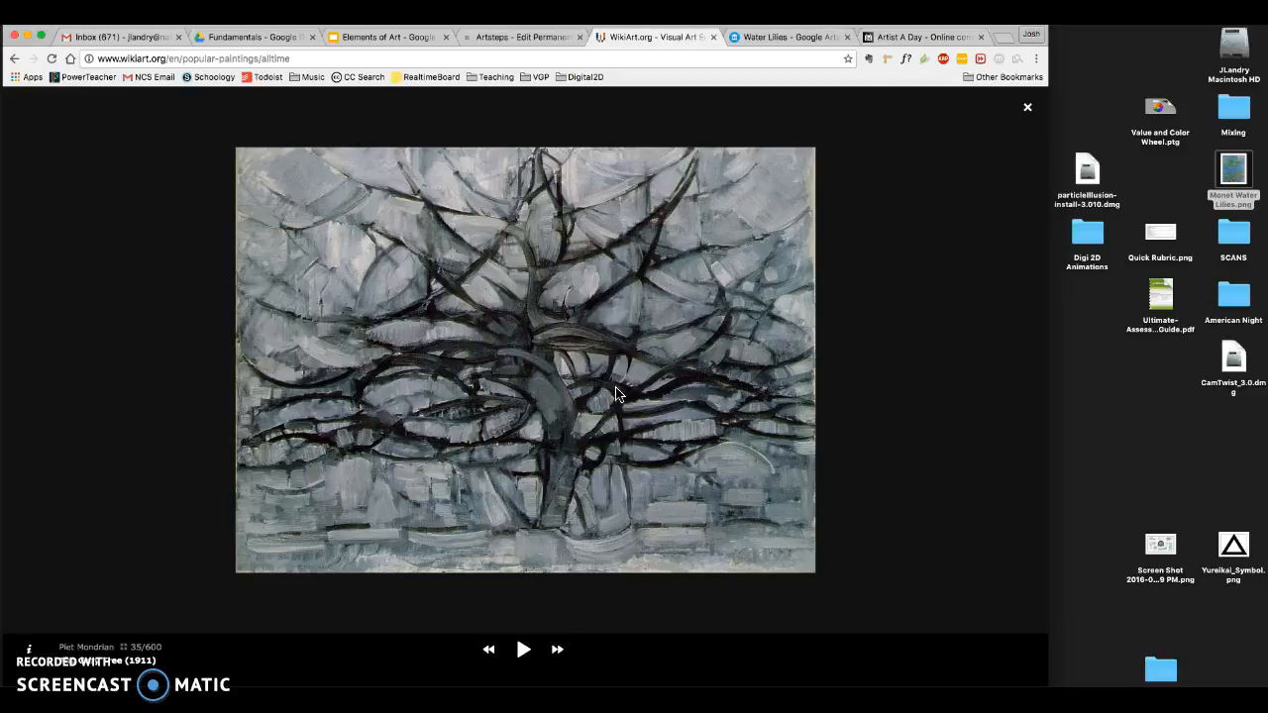
{"action": "right_click", "coordinate": [524, 351]}
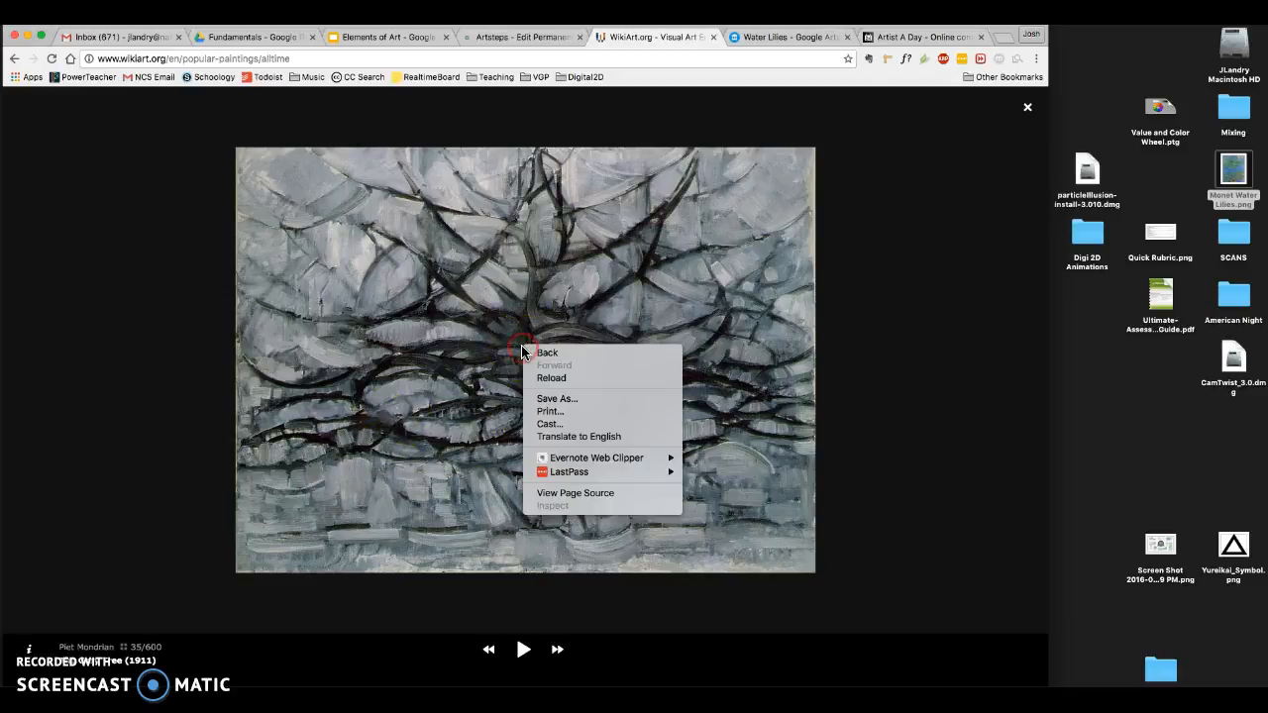
{"action": "left_click", "coordinate": [567, 398]}
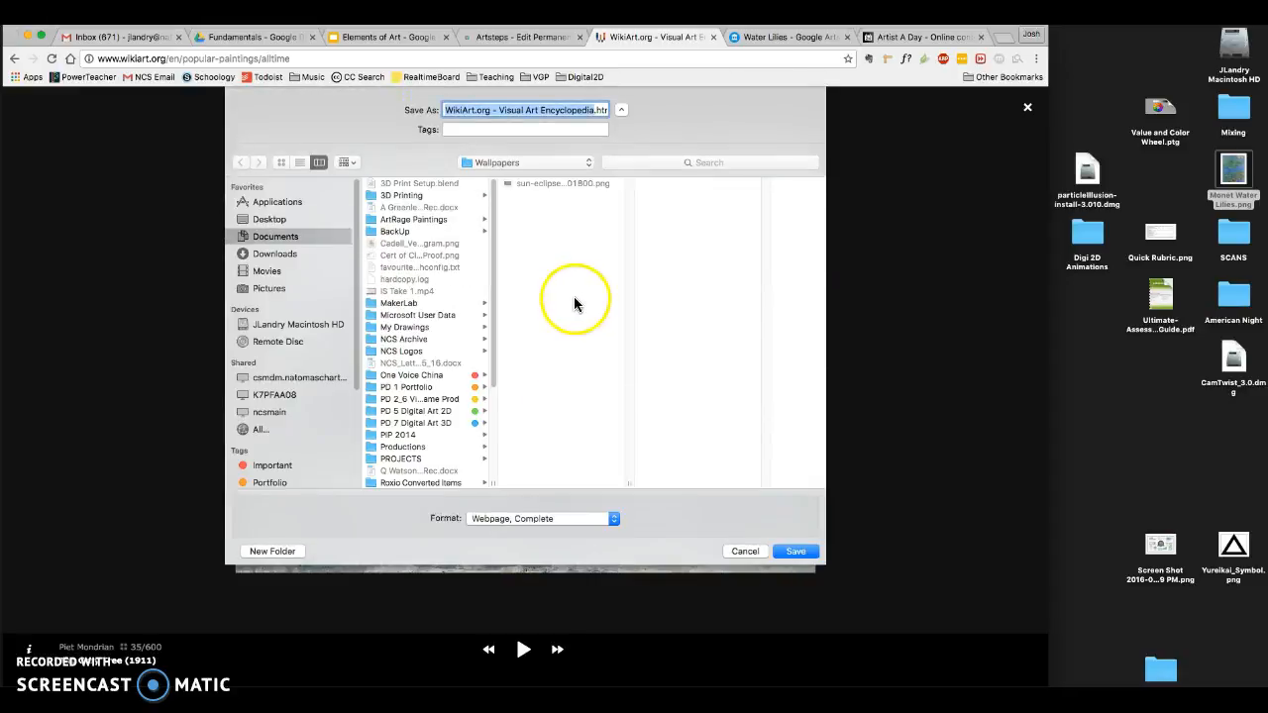
{"action": "left_click", "coordinate": [574, 110]}
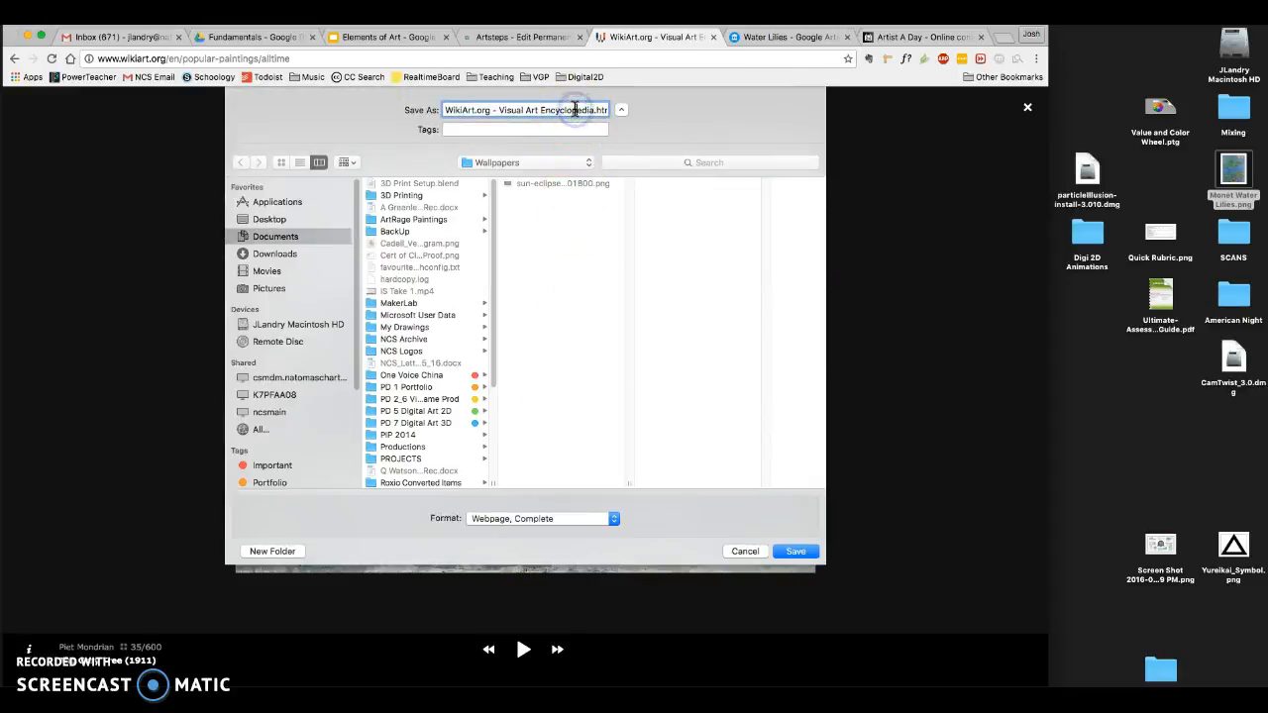
{"action": "left_click", "coordinate": [611, 115]}
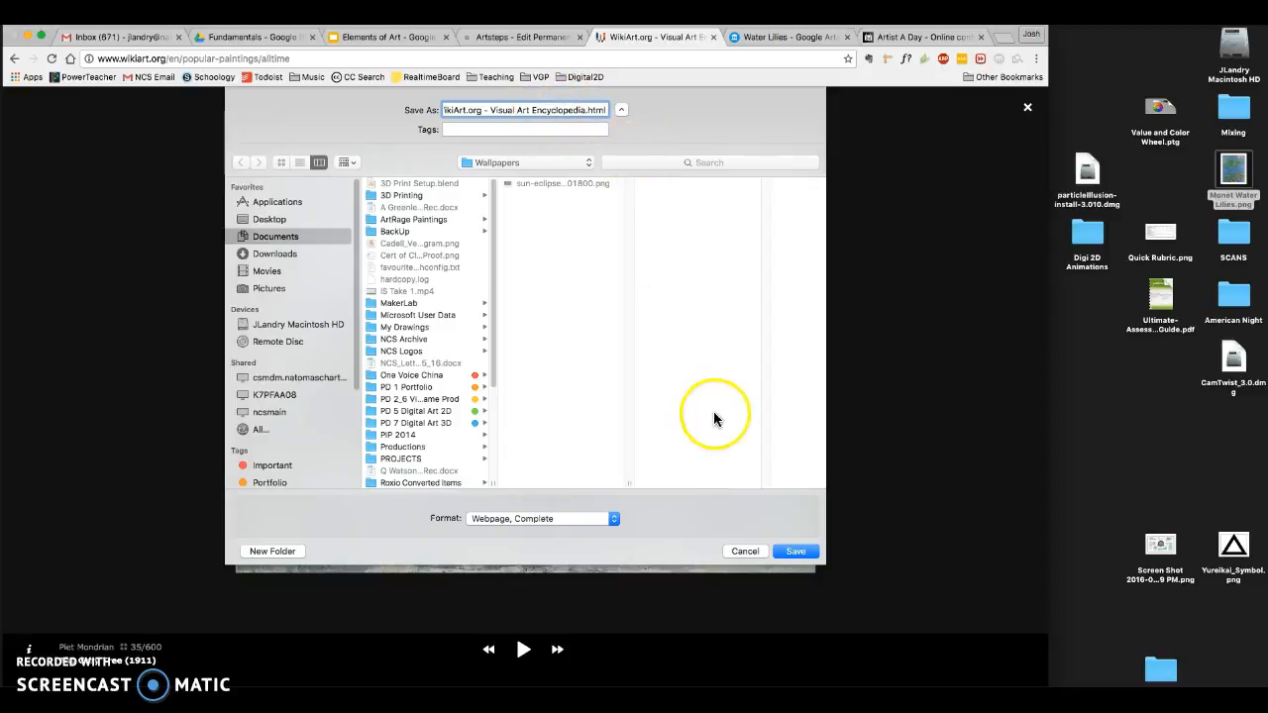
{"action": "left_click", "coordinate": [753, 551]}
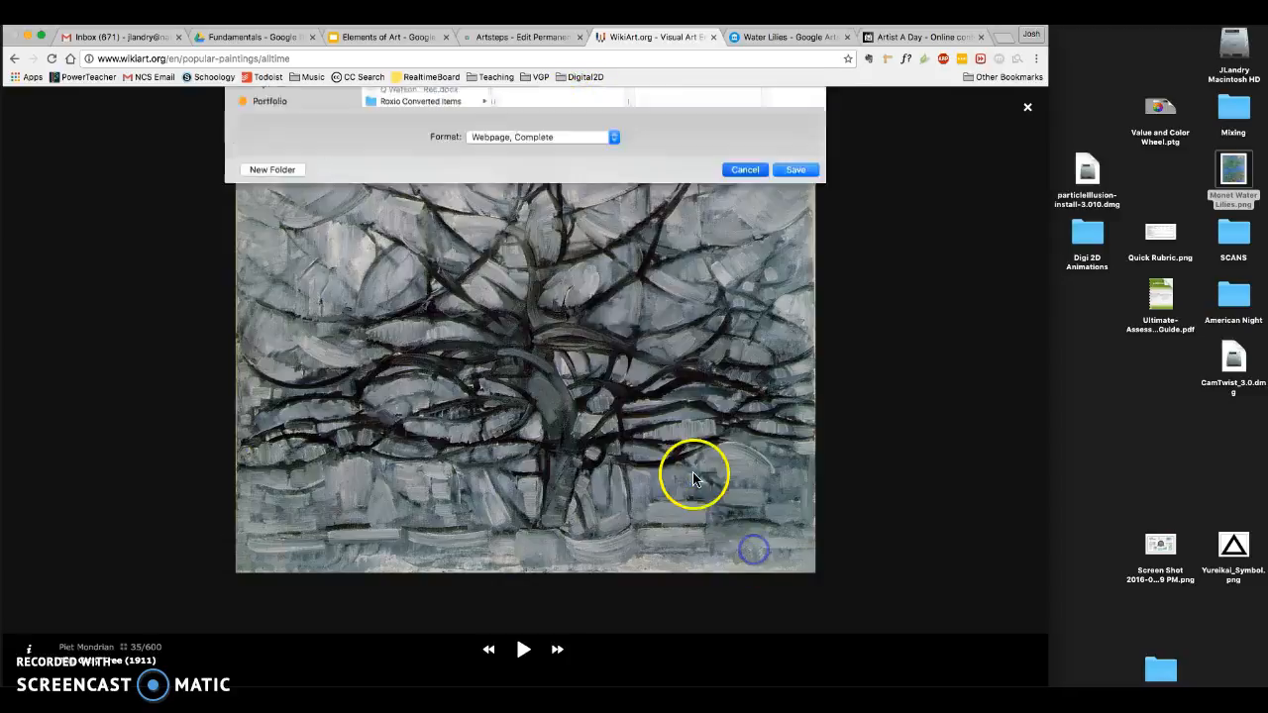
{"action": "right_click", "coordinate": [565, 297]}
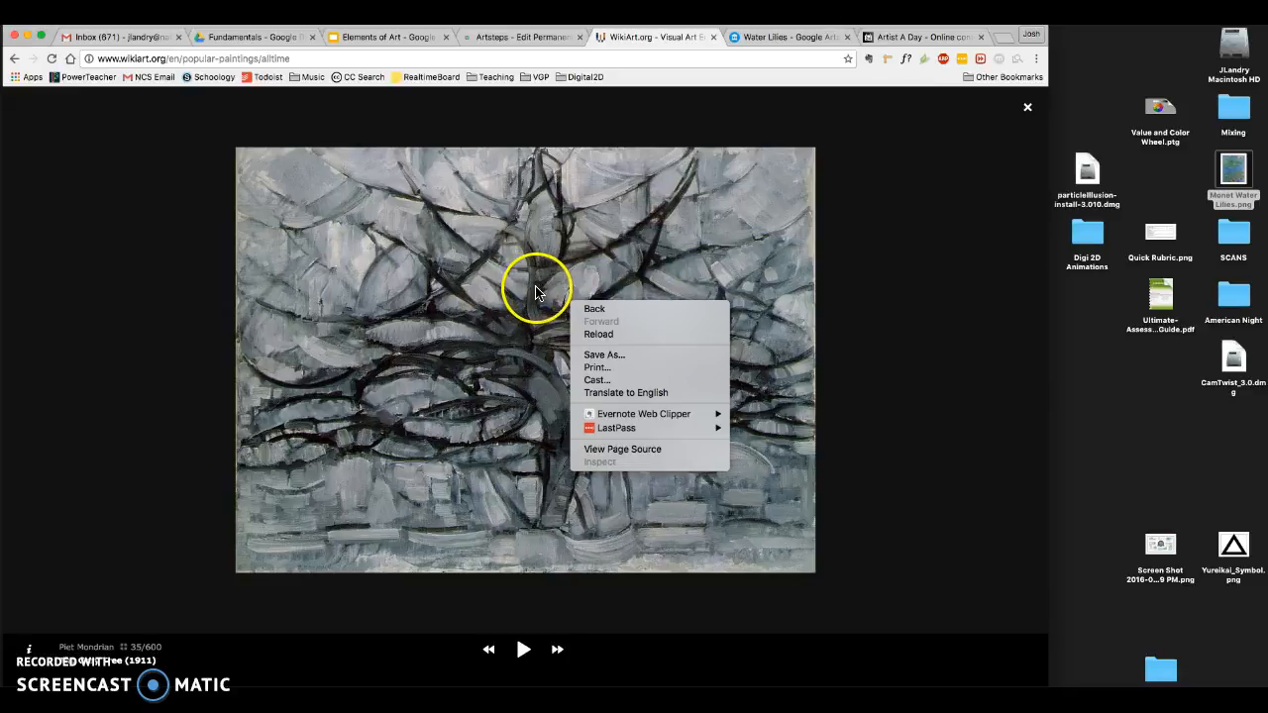
{"action": "left_click", "coordinate": [900, 286]}
{"action": "key", "text": "Right"}
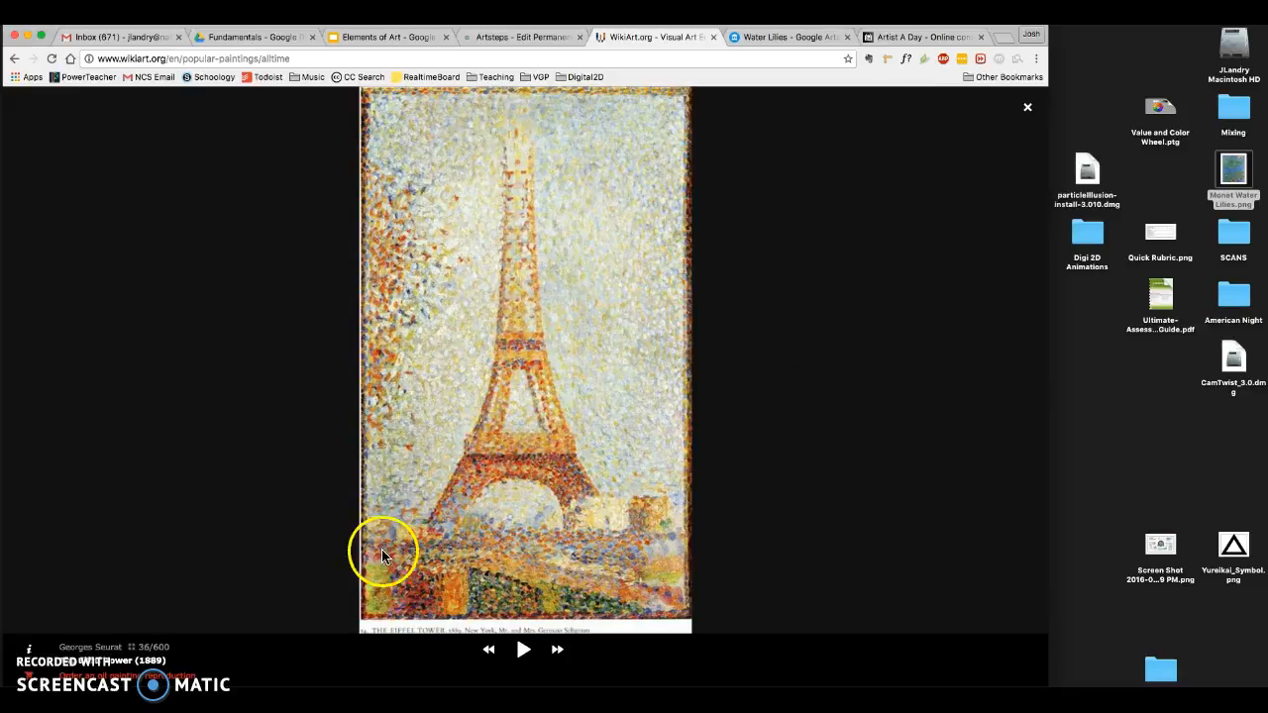
{"action": "left_click", "coordinate": [488, 649]}
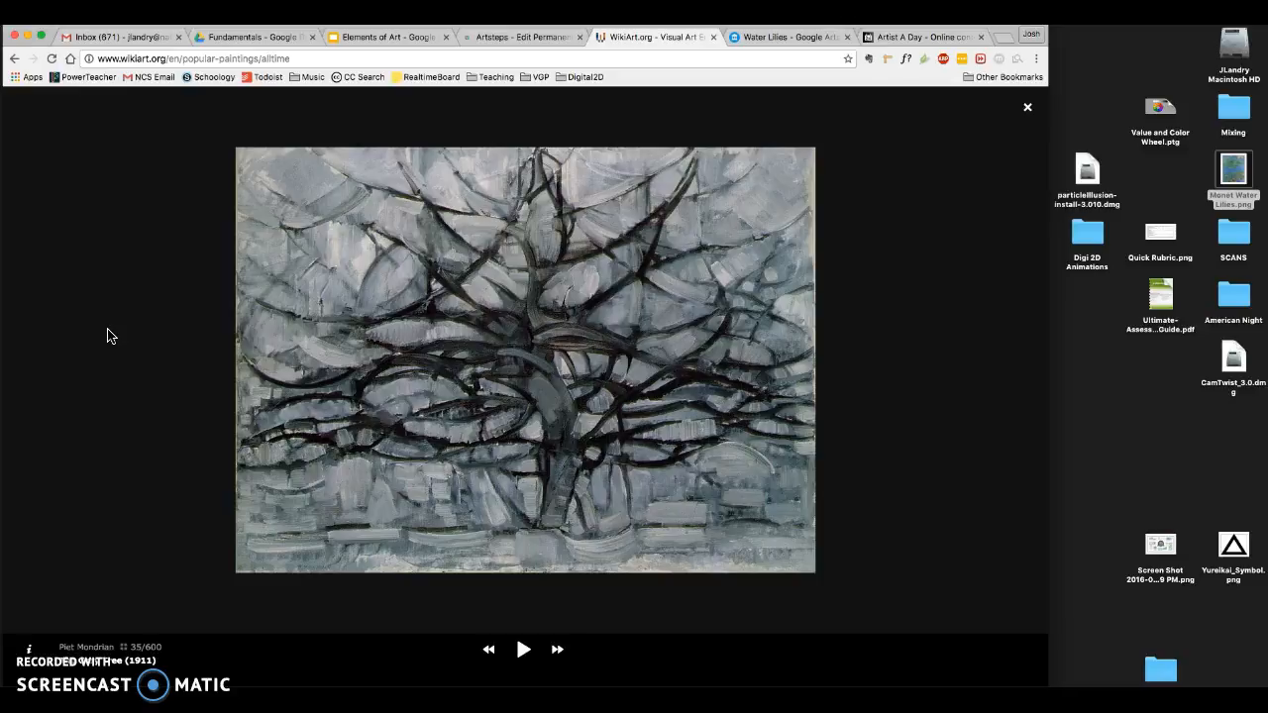
- Capture a screenshot to the desktop of only the area covered by The Gray Tree painting
{"action": "mouse_move", "coordinate": [238, 154]}
{"action": "left_mouse_down"}
{"action": "mouse_move", "coordinate": [753, 482]}
{"action": "mouse_move", "coordinate": [815, 572]}
{"action": "left_mouse_up"}
{"action": "left_click", "coordinate": [1167, 186]}
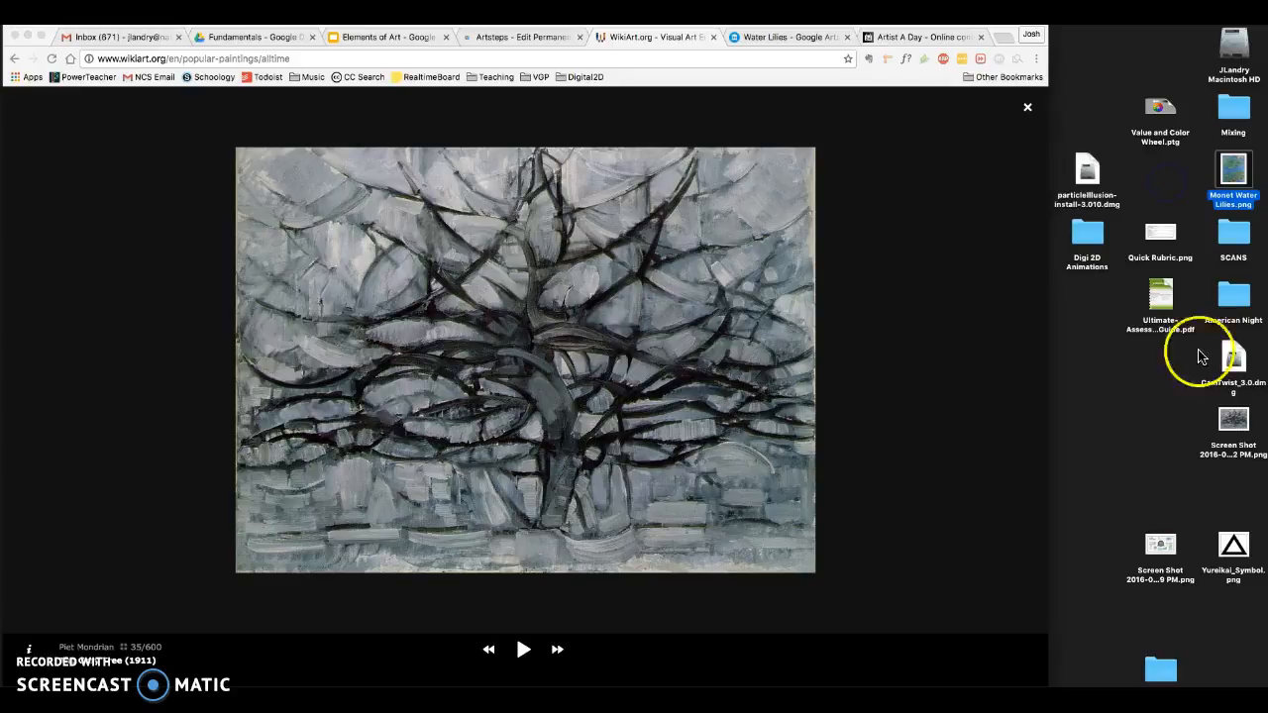
- Rename the new screenshot file on the desktop as "Mondrian The Gray Tree.png"
{"action": "left_click", "coordinate": [1229, 451]}
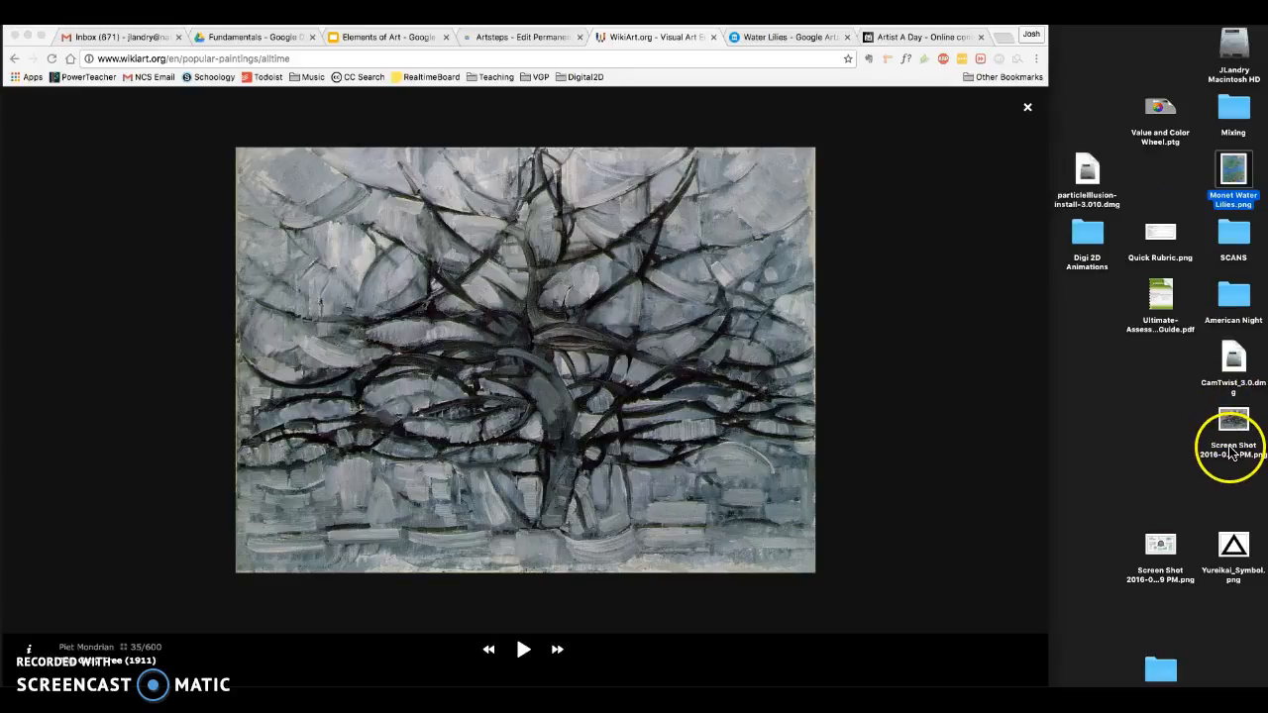
{"action": "left_click", "coordinate": [1235, 451]}
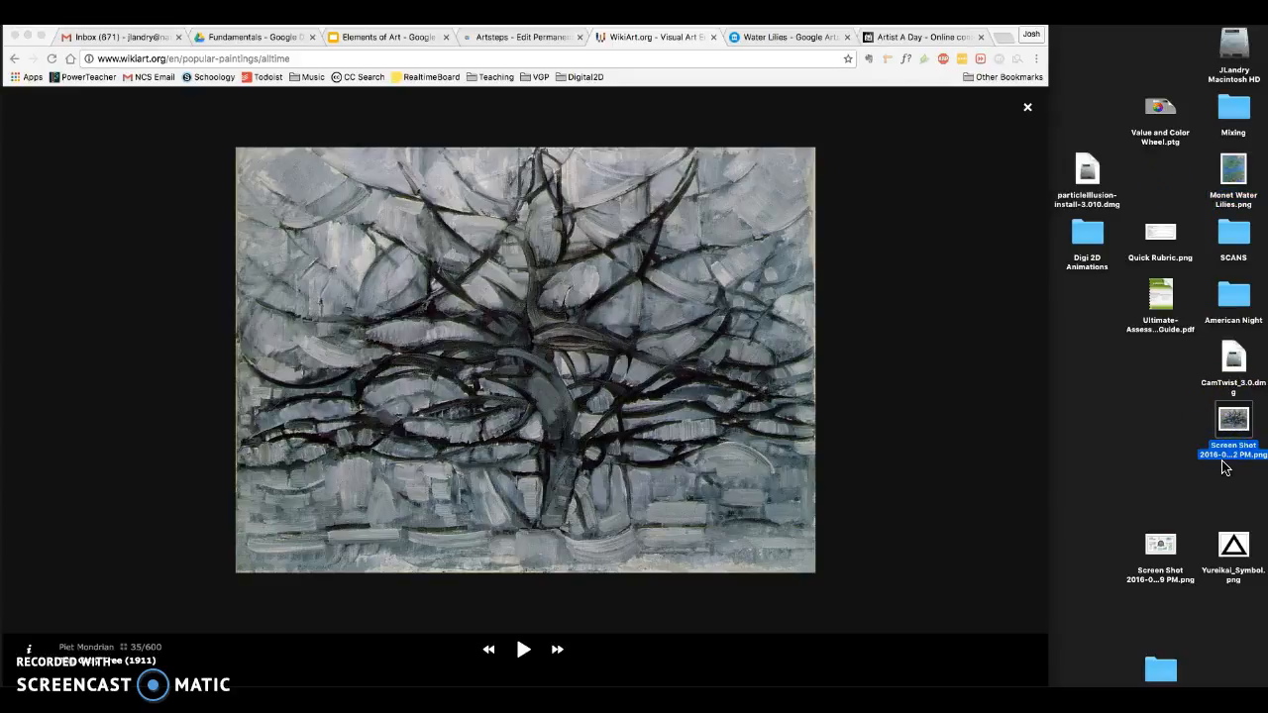
{"action": "left_click", "coordinate": [1147, 466]}
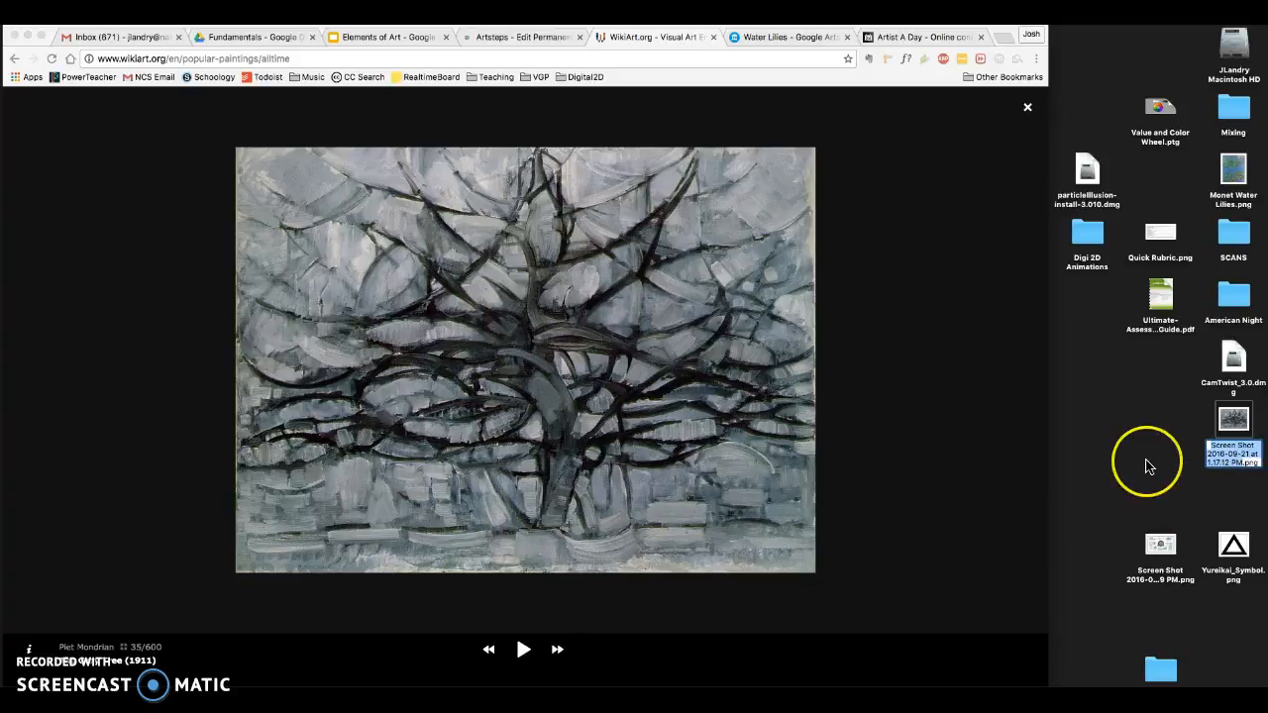
{"action": "type", "text": "Mondrian The Gray T"}
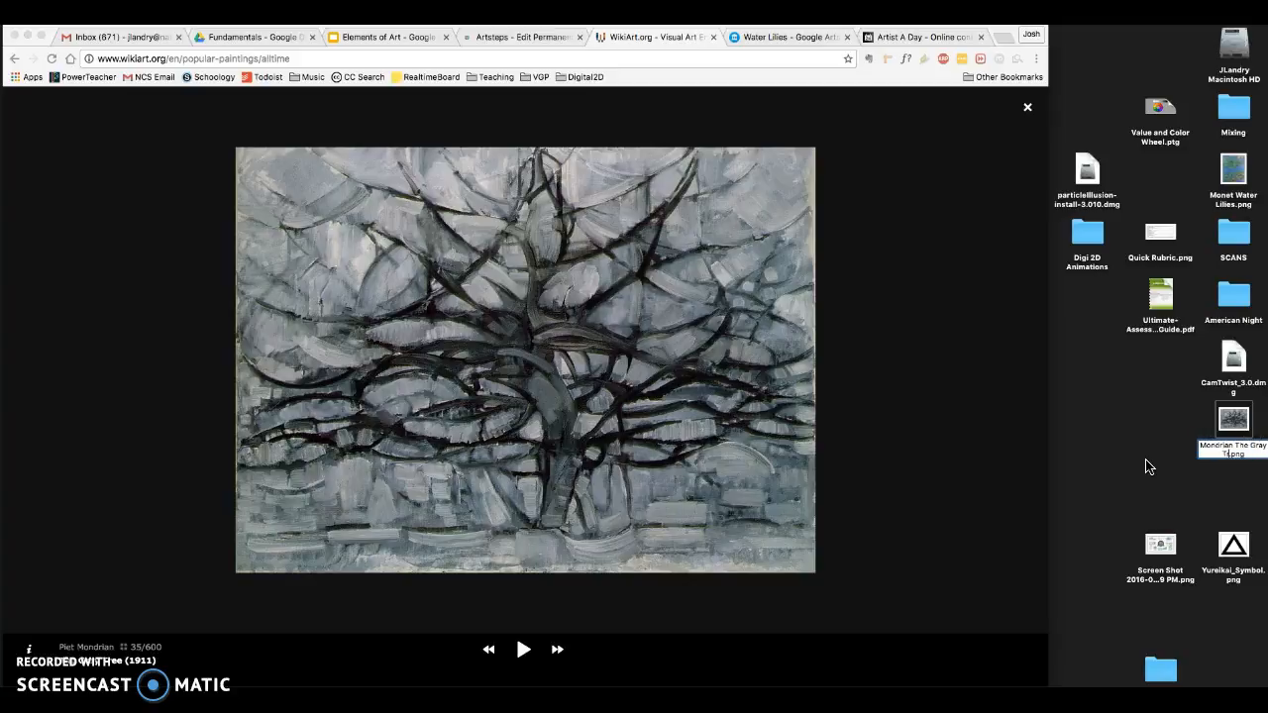
{"action": "key", "text": "Return"}
{"action": "left_click", "coordinate": [1159, 467]}
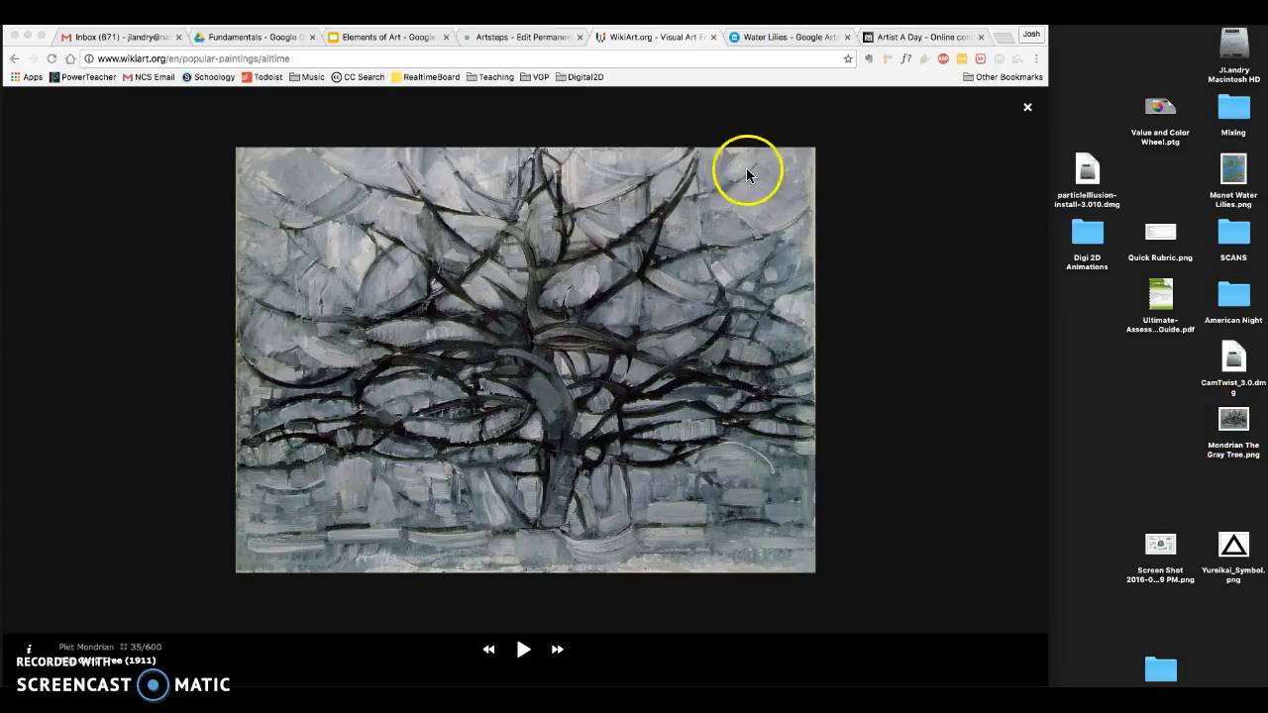
- Switch to the Artsteps exhibition editor and start adding a new image to the room's artifacts by file upload
{"action": "left_click", "coordinate": [487, 39]}
{"action": "left_click", "coordinate": [556, 311]}
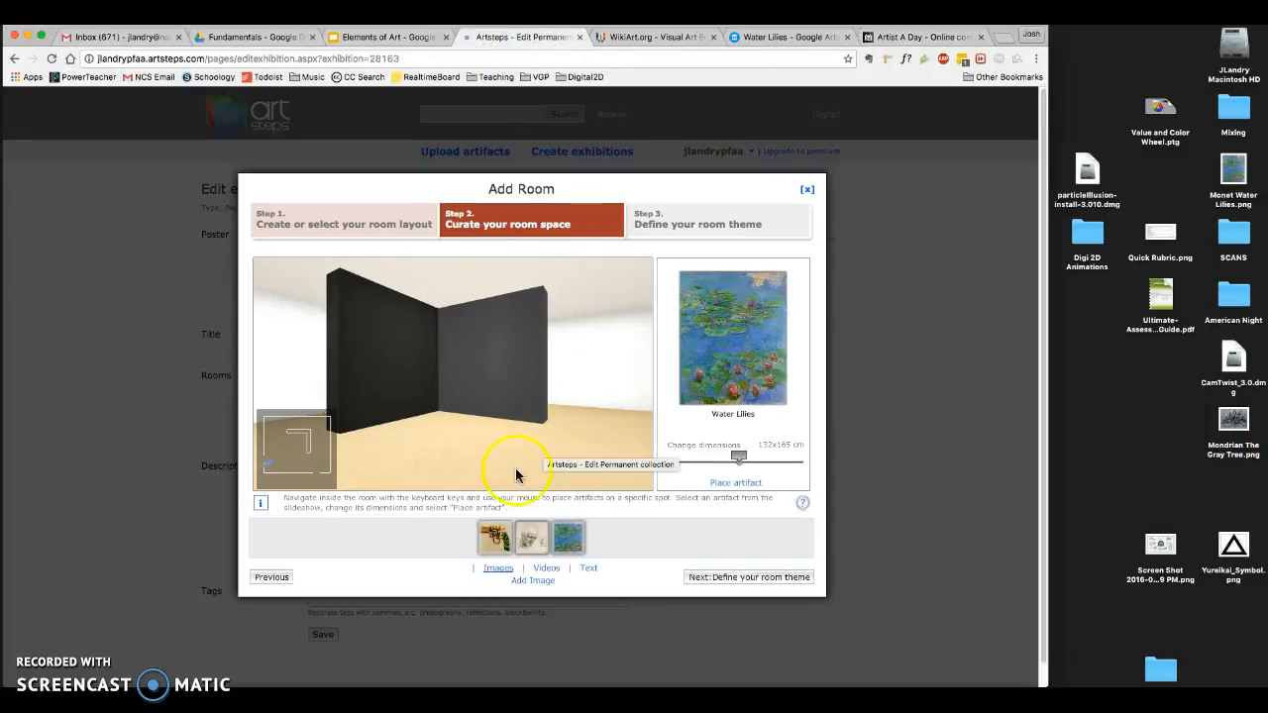
{"action": "left_click", "coordinate": [535, 579]}
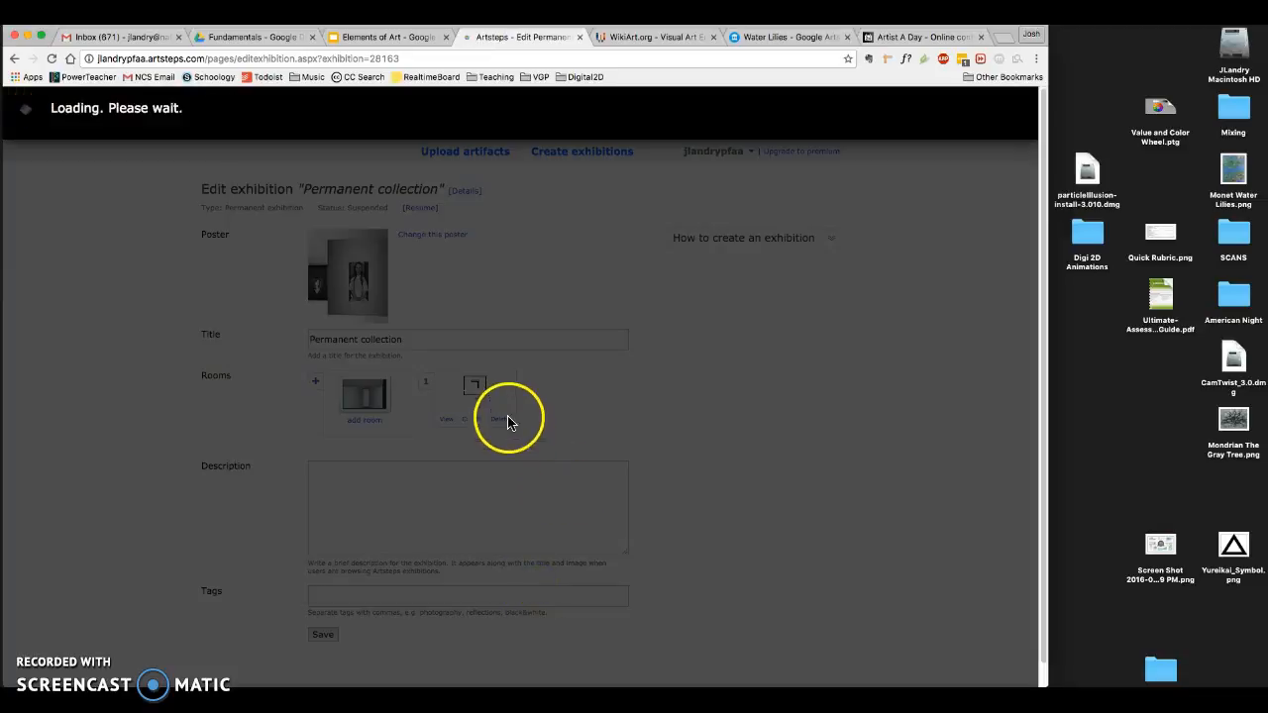
{"action": "left_click", "coordinate": [434, 327]}
{"action": "left_click", "coordinate": [443, 412]}
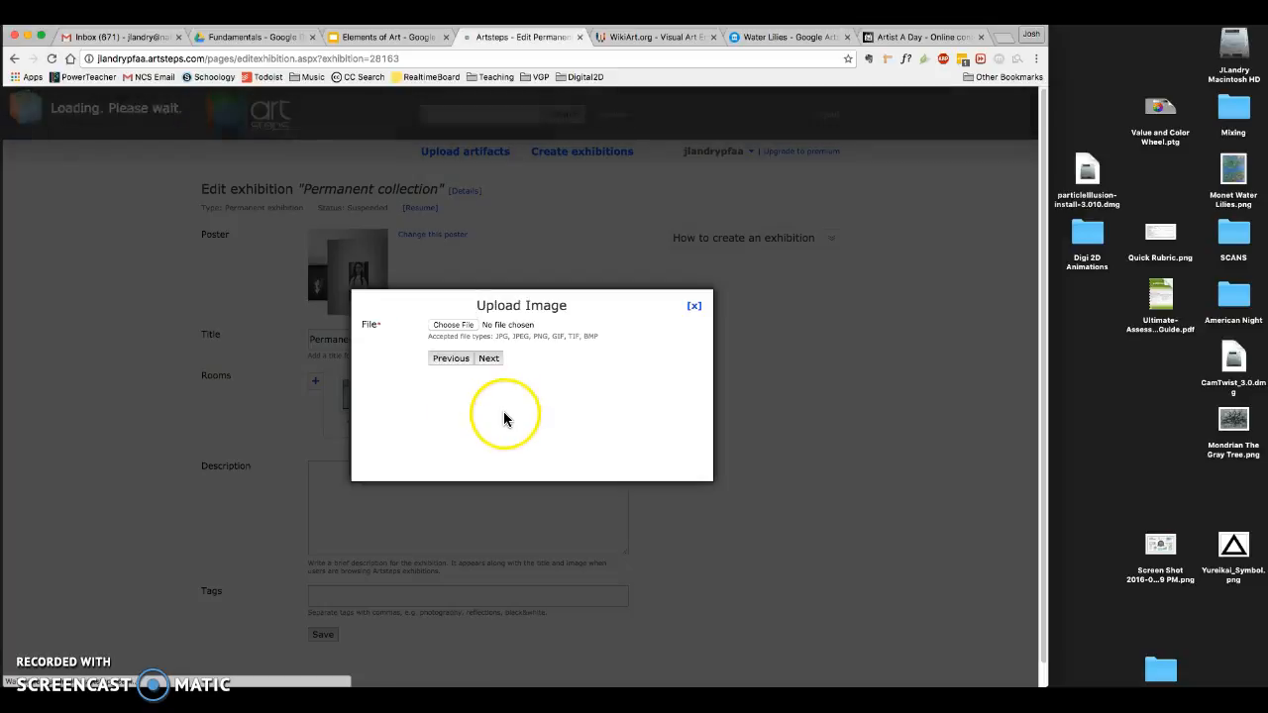
- Choose the desktop file "Mondrian The Gray Tree.png" for upload and continue to the image details
{"action": "left_click", "coordinate": [448, 326]}
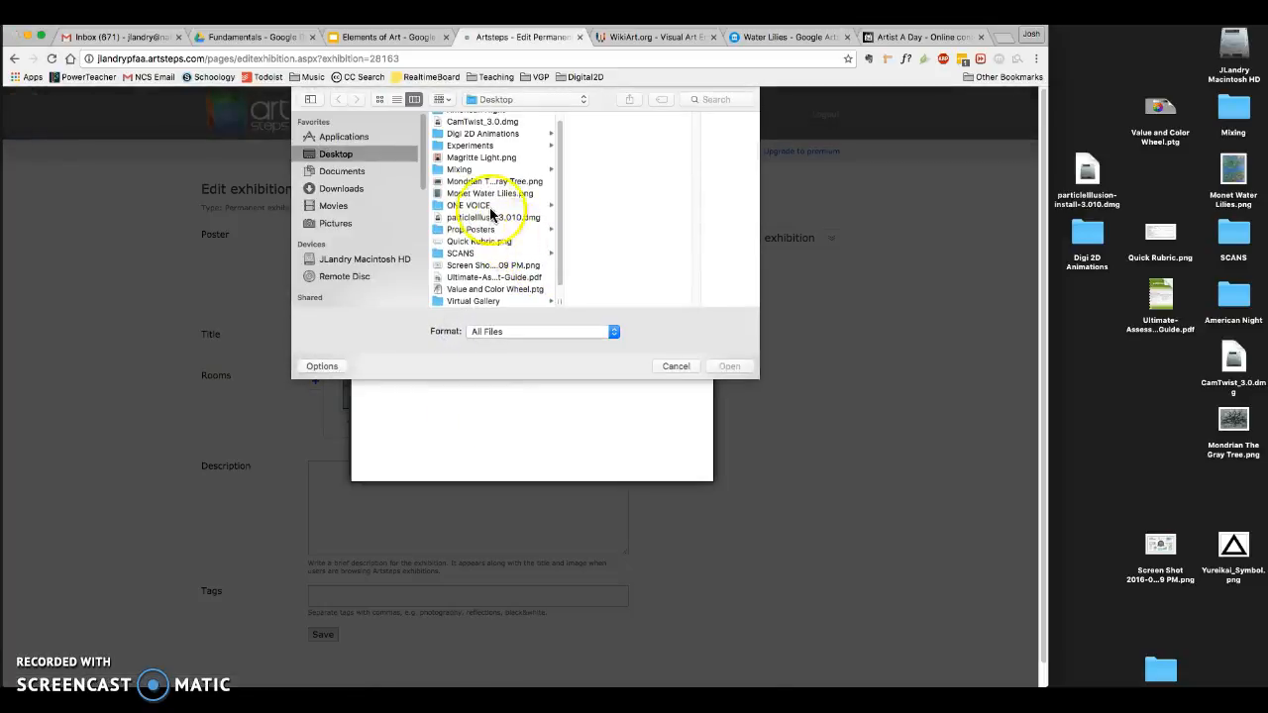
{"action": "left_click", "coordinate": [470, 183]}
{"action": "double_click", "coordinate": [469, 183]}
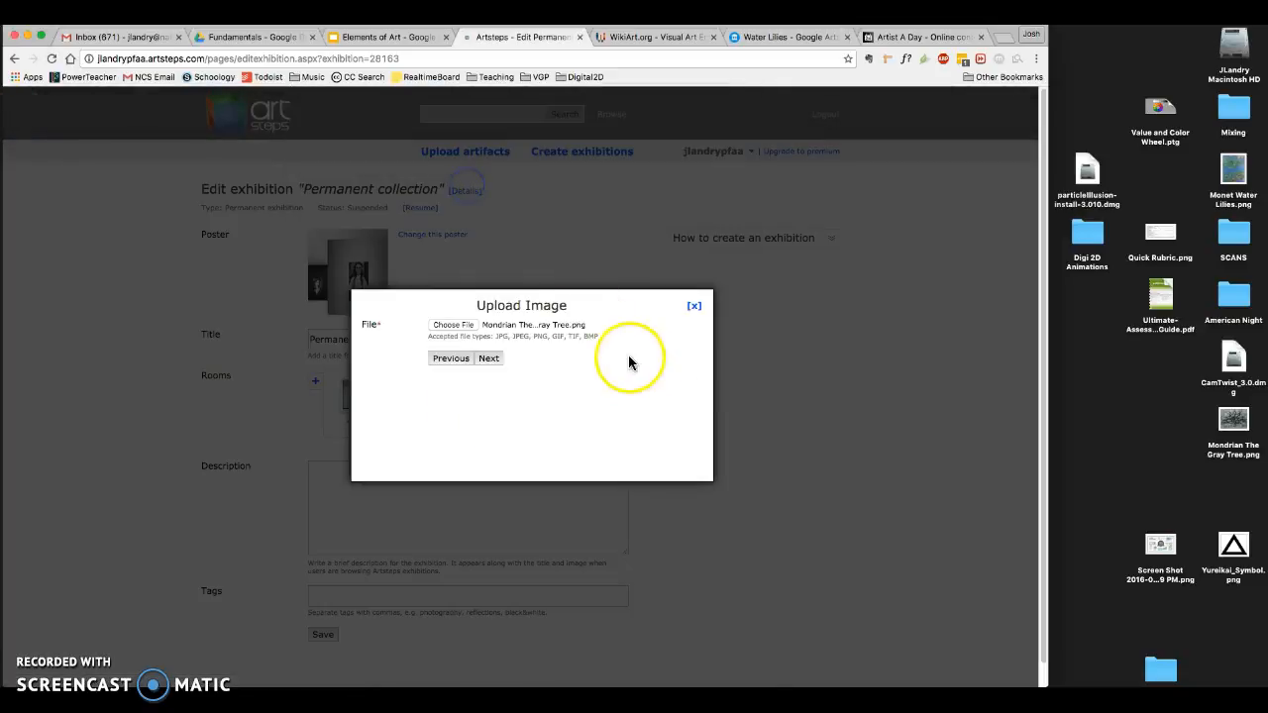
{"action": "left_click", "coordinate": [489, 359]}
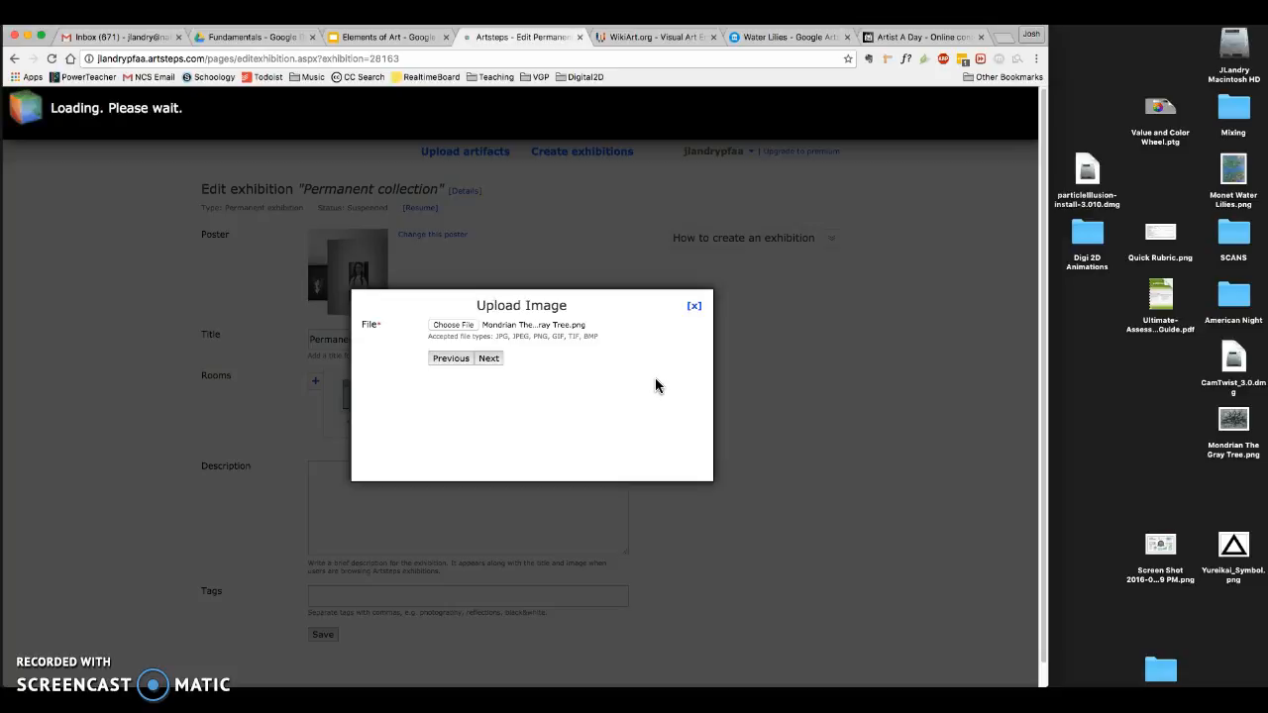
- Enter "The Gray Tree" as the title of the uploaded image
{"action": "left_click", "coordinate": [503, 295]}
{"action": "left_click", "coordinate": [498, 298]}
{"action": "type", "text": "The Gray Tree"}
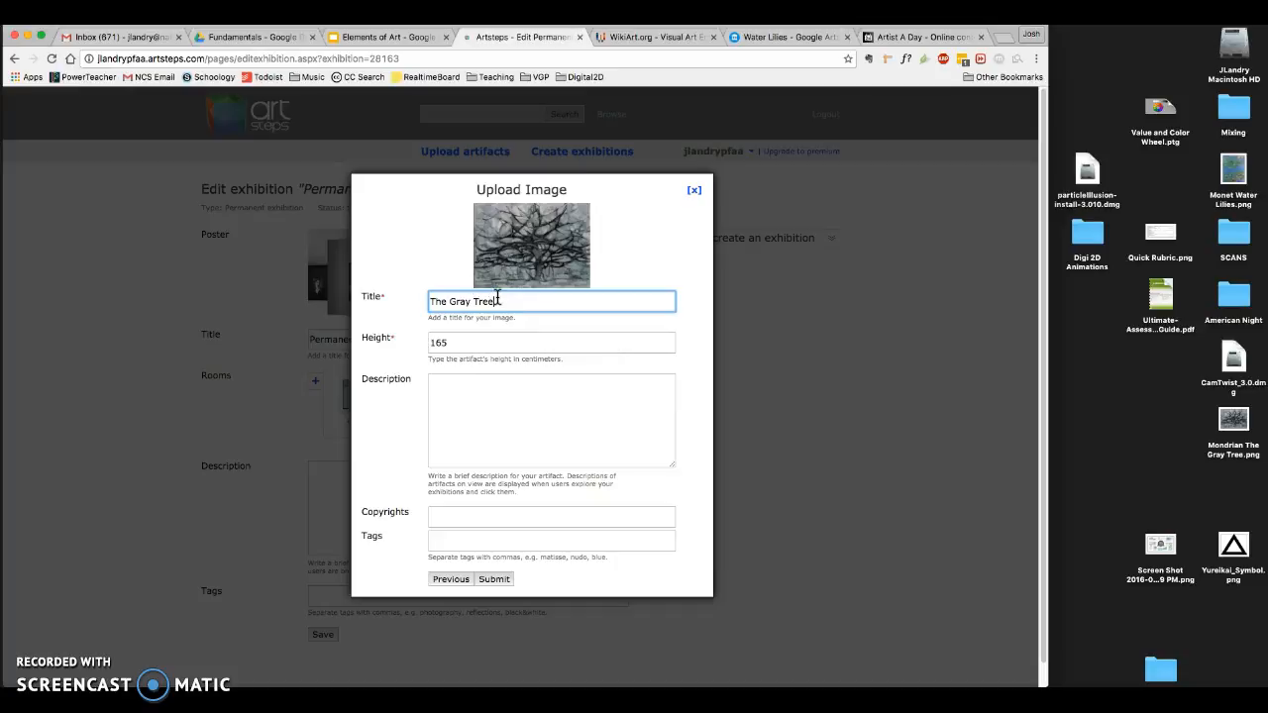
- Copy the artist name "Piet Mondrian" from the WikiArt page into the image's description
{"action": "left_click", "coordinate": [466, 389]}
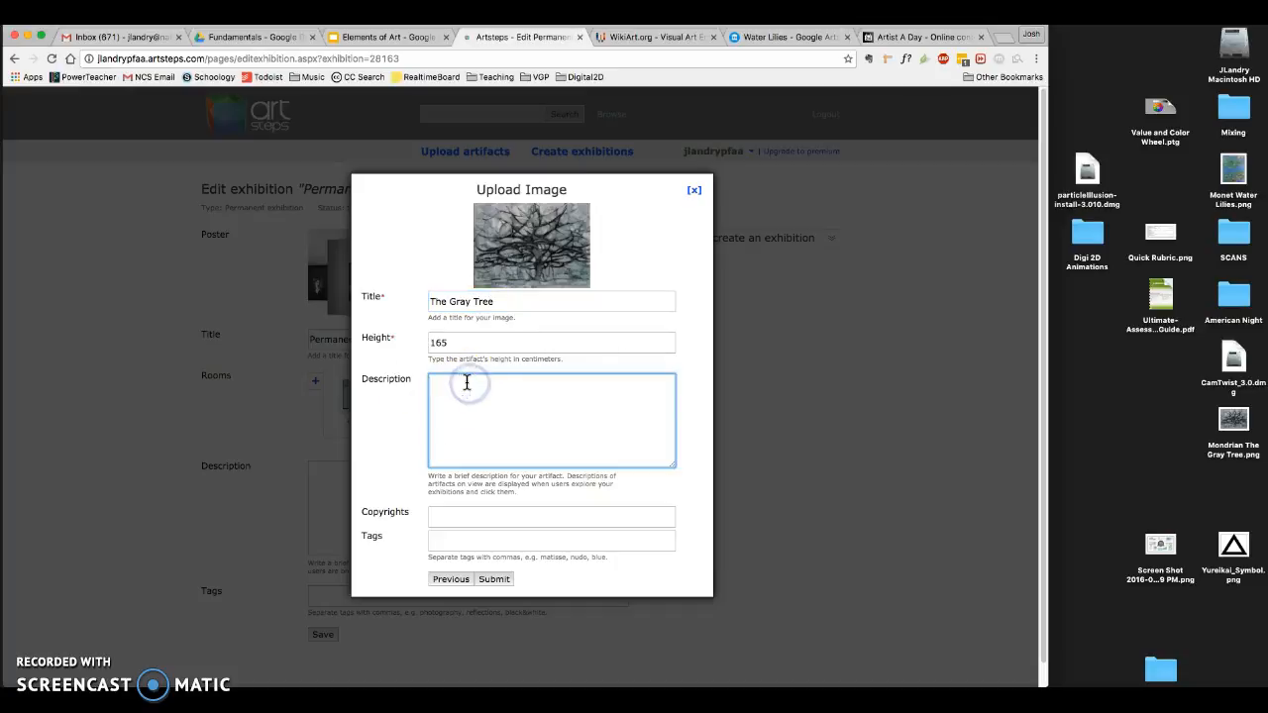
{"action": "left_click", "coordinate": [664, 37]}
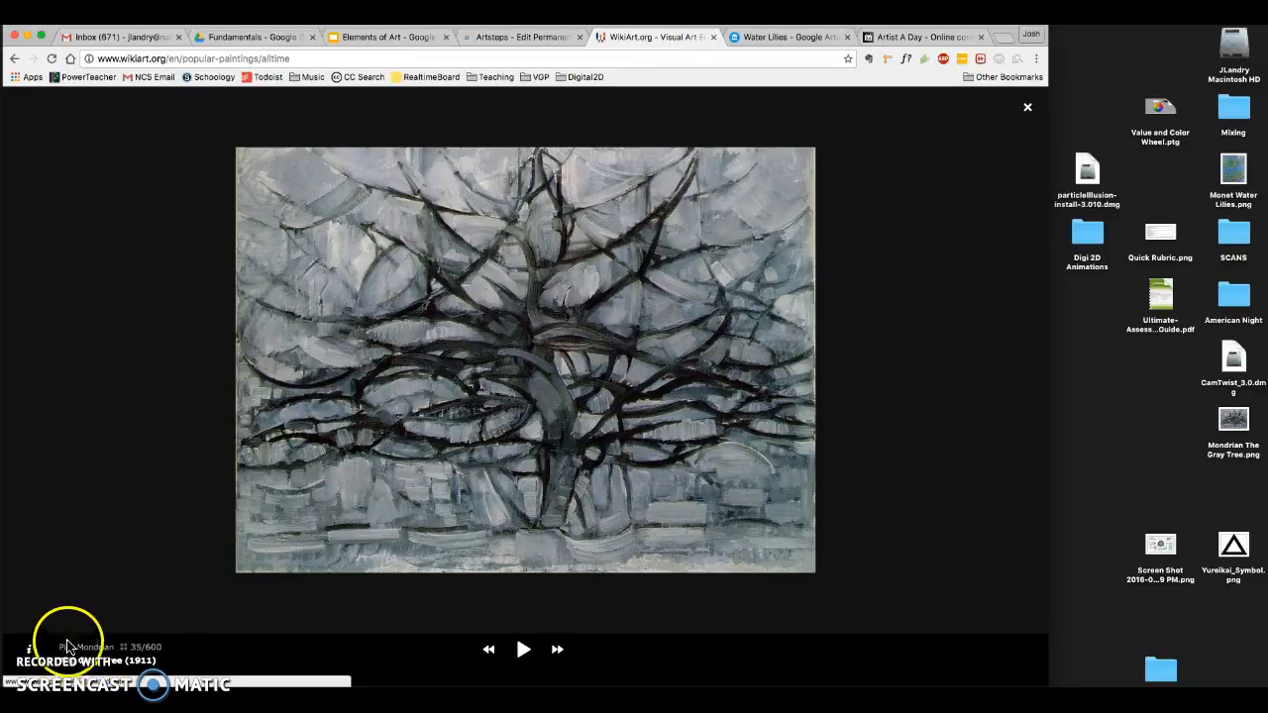
{"action": "left_click_drag", "start_coordinate": [80, 651], "coordinate": [56, 650]}
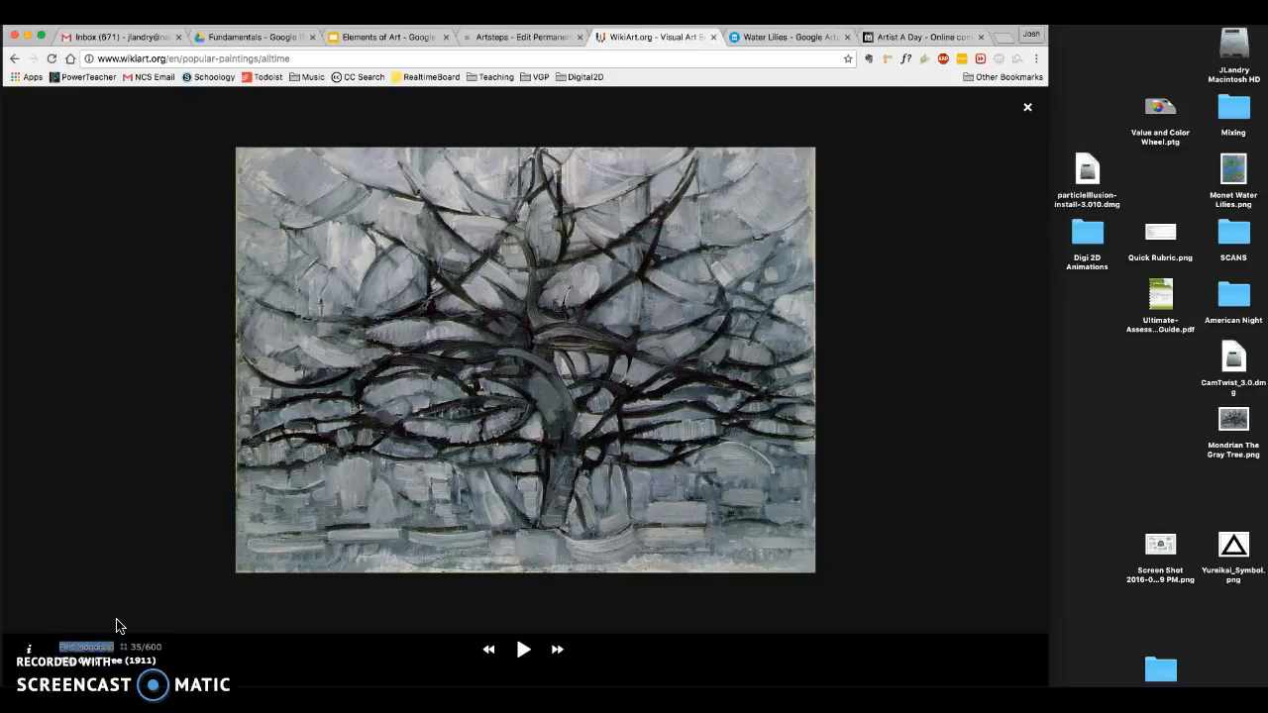
{"action": "left_click", "coordinate": [508, 40]}
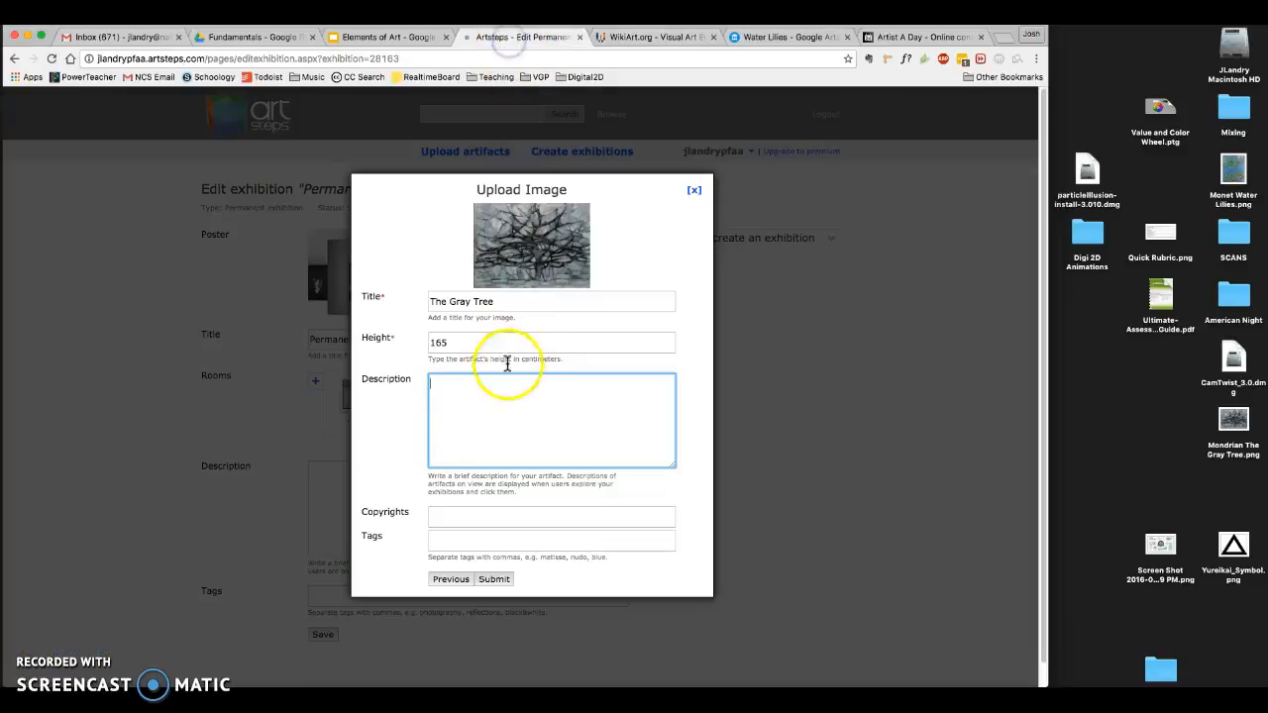
{"action": "left_click", "coordinate": [487, 397]}
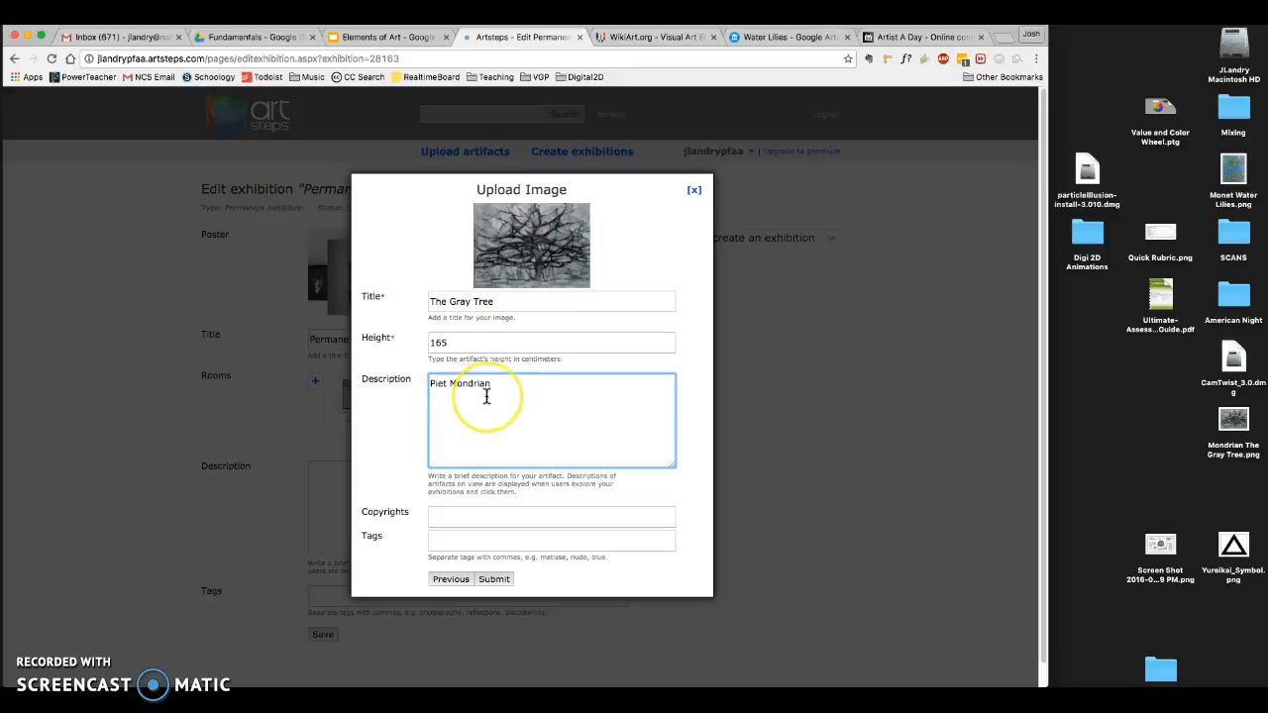
- Add a second description line starting "TEXTURE - Implied texture in the brush strokes", covering the rough bark look and the sky's movement, and submit the image
{"action": "left_click", "coordinate": [515, 397]}
{"action": "key", "text": "Return"}
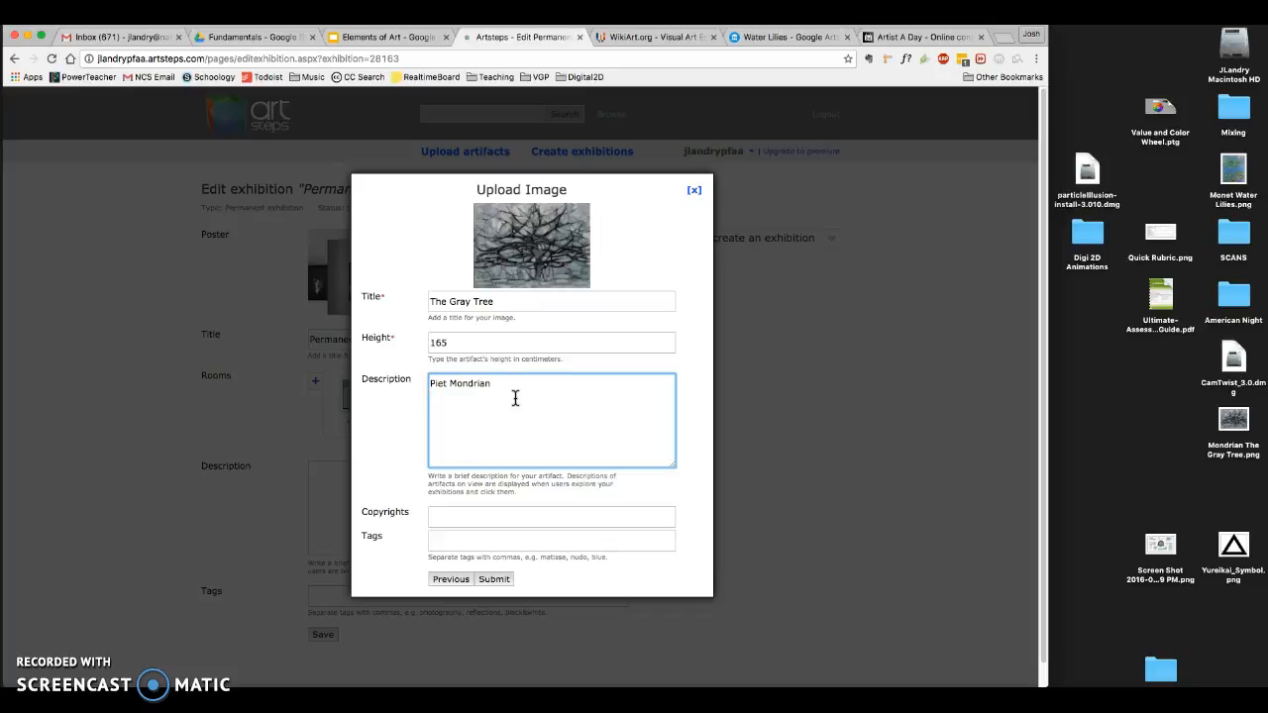
{"action": "left_click", "coordinate": [490, 397]}
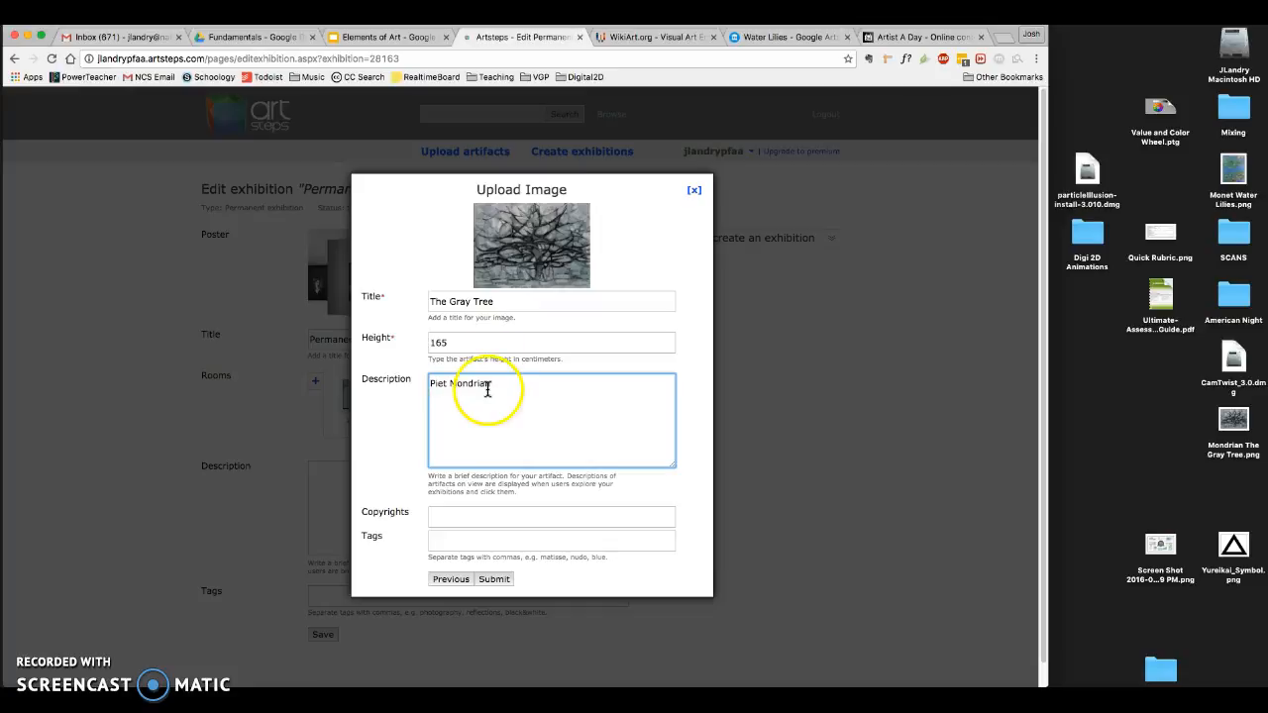
{"action": "left_click", "coordinate": [487, 304]}
{"action": "left_click", "coordinate": [495, 385]}
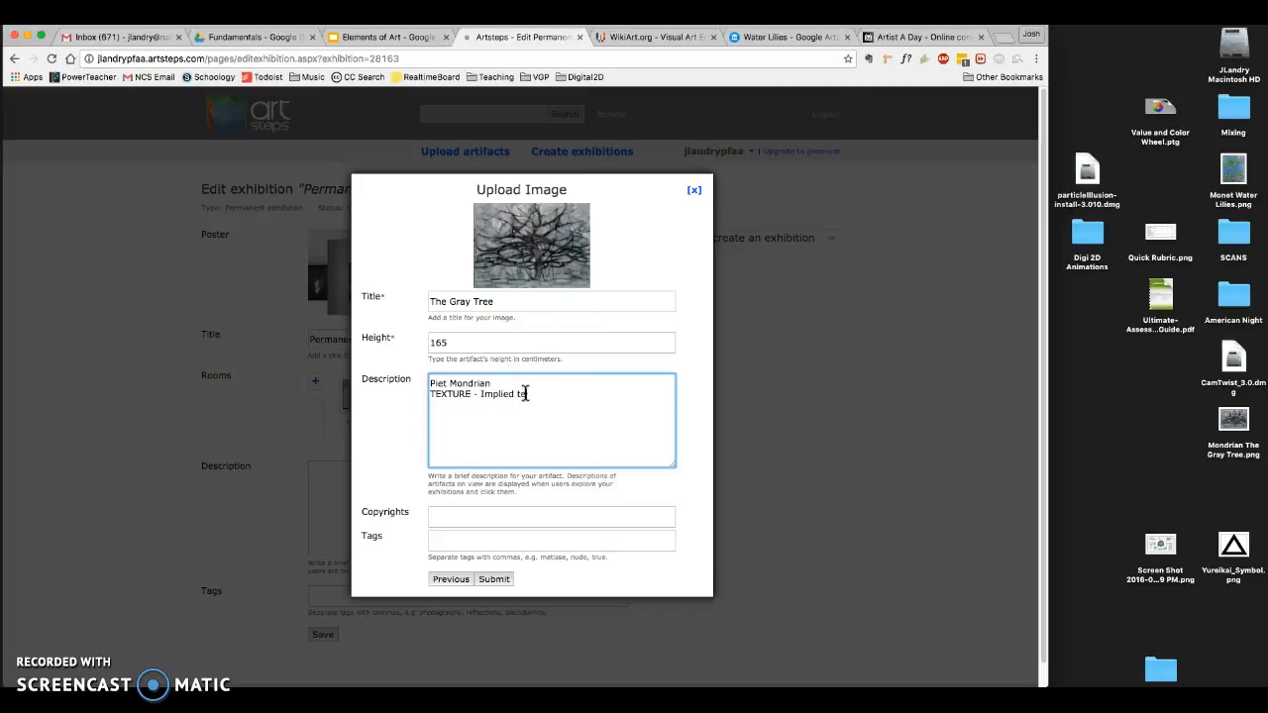
{"action": "left_click", "coordinate": [483, 441]}
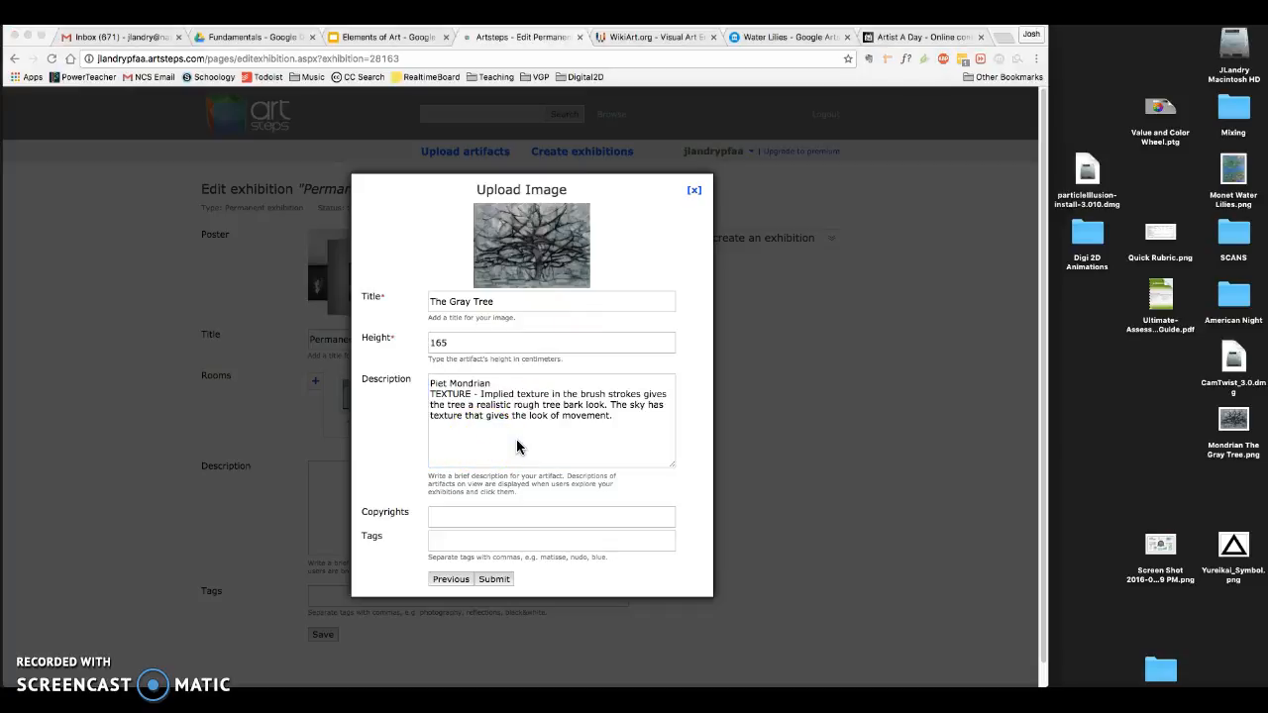
{"action": "left_click", "coordinate": [474, 384]}
{"action": "left_click", "coordinate": [482, 416]}
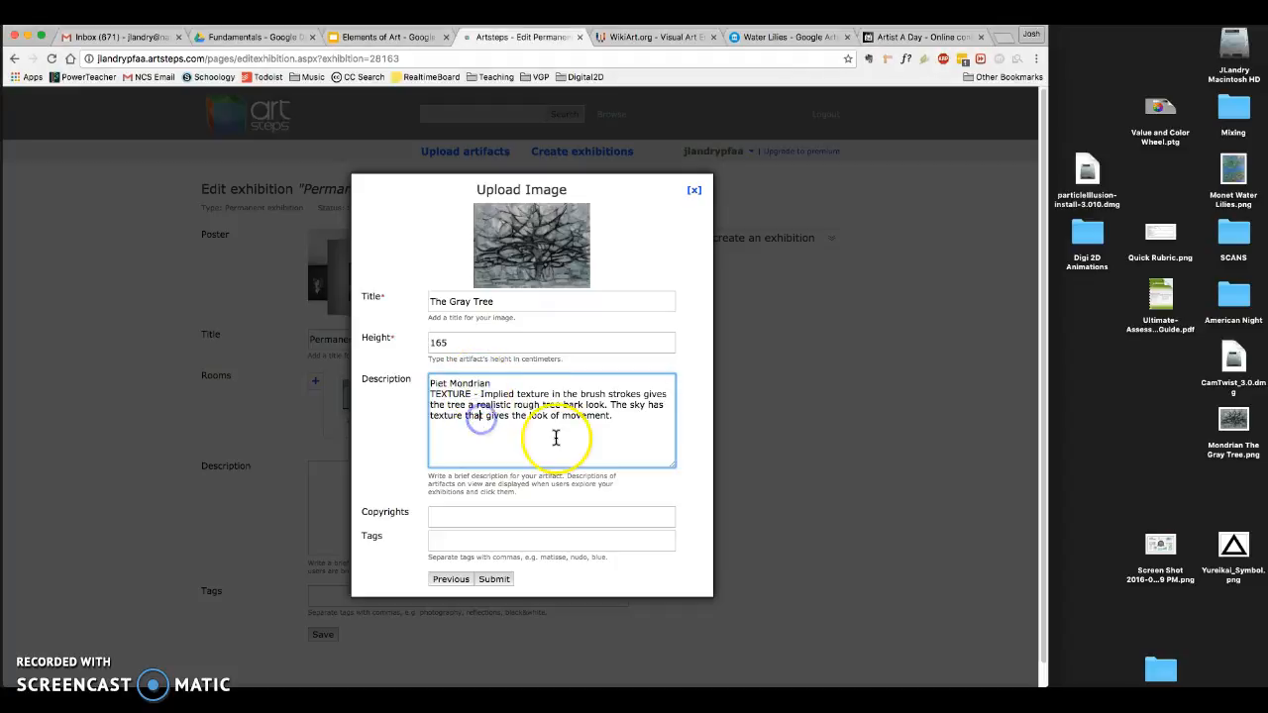
{"action": "left_click", "coordinate": [628, 421]}
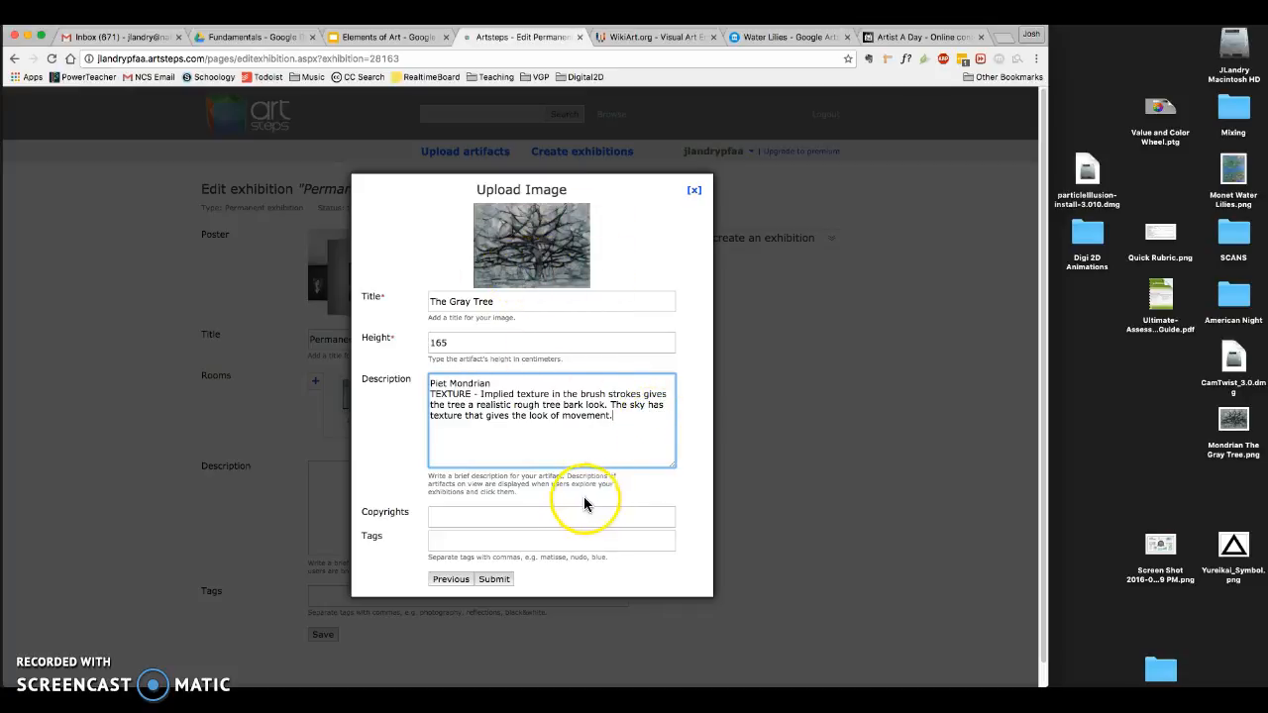
{"action": "left_click", "coordinate": [494, 579]}
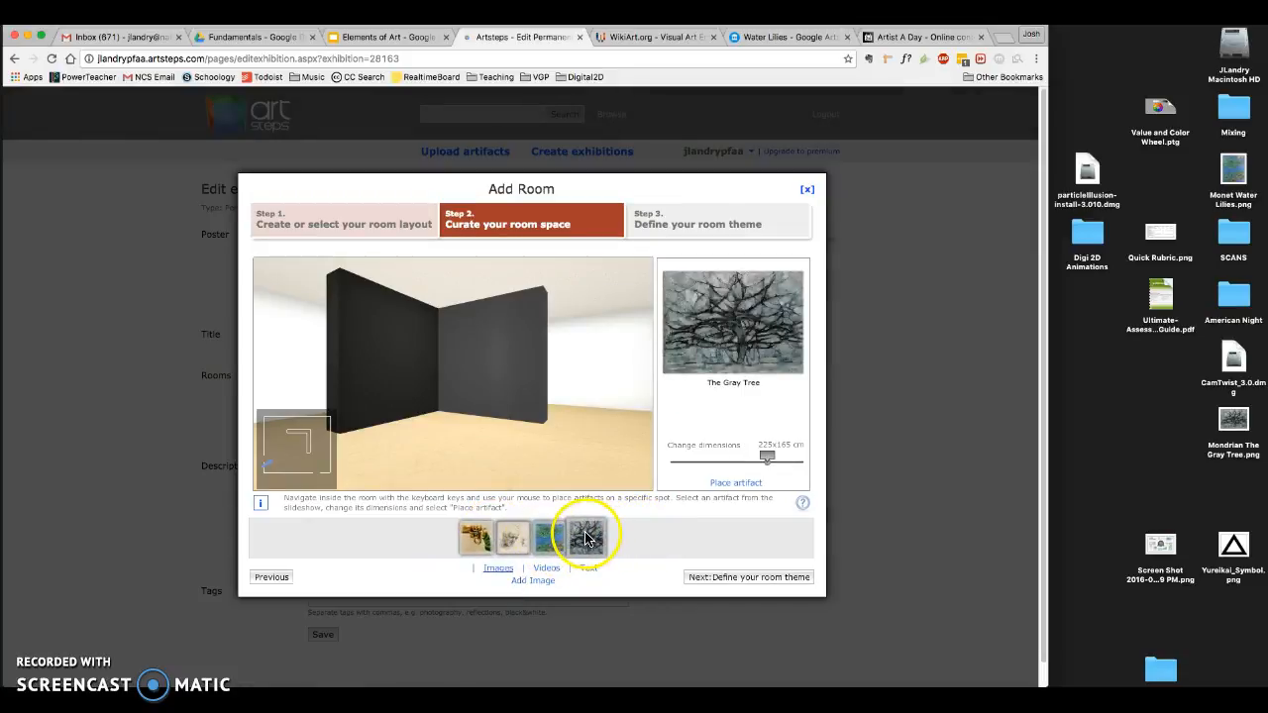
- Place The Gray Tree at about eye height on the left face of the dark L-shaped partition wall
{"action": "left_click", "coordinate": [723, 484]}
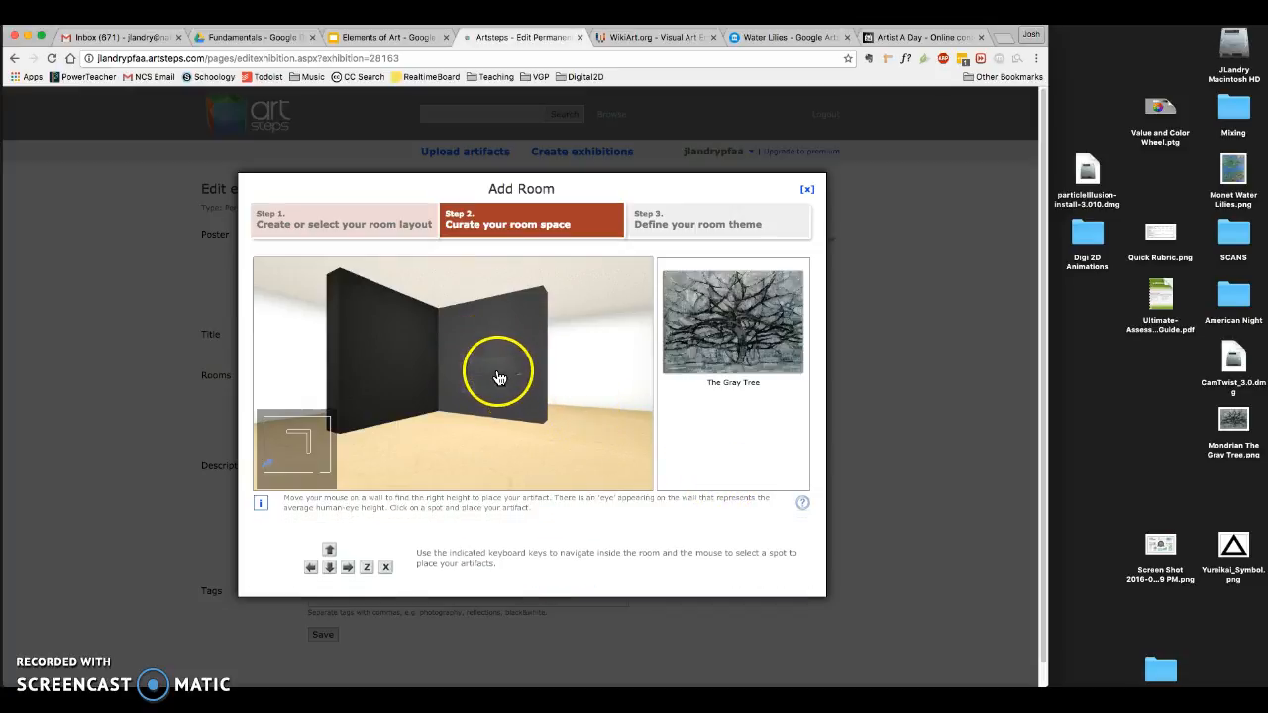
{"action": "left_click", "coordinate": [386, 350]}
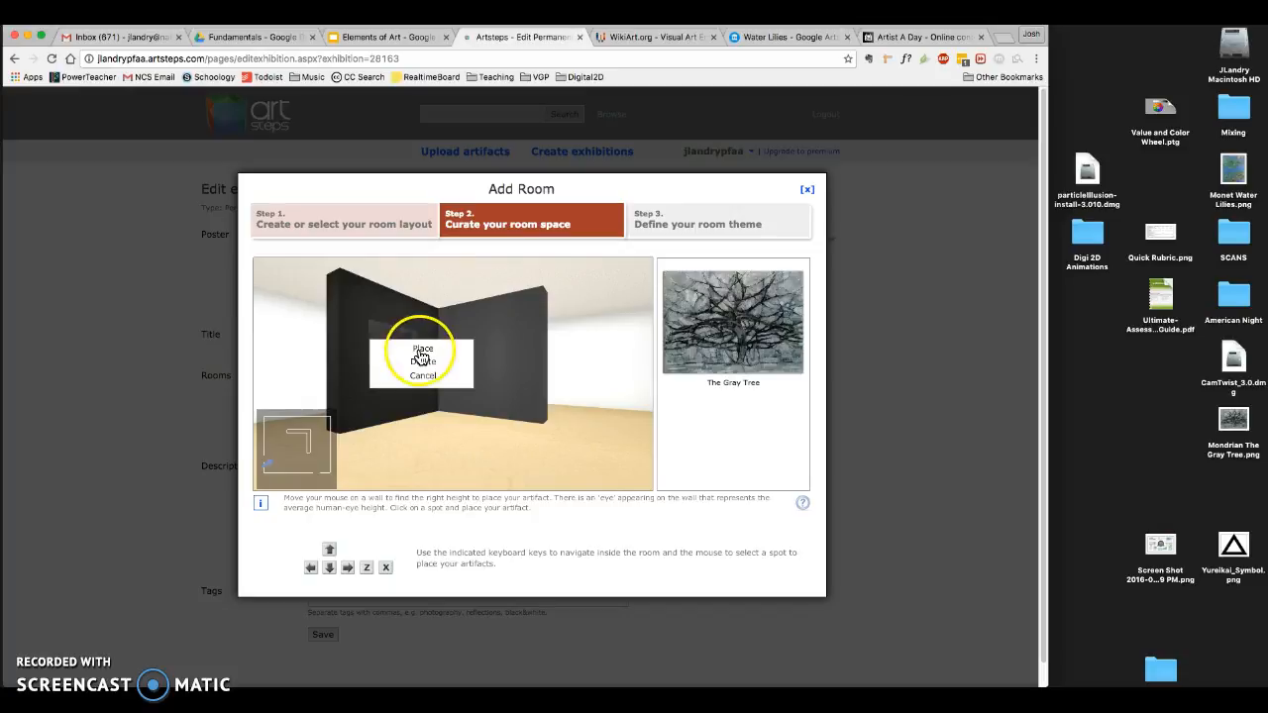
{"action": "left_click", "coordinate": [422, 349]}
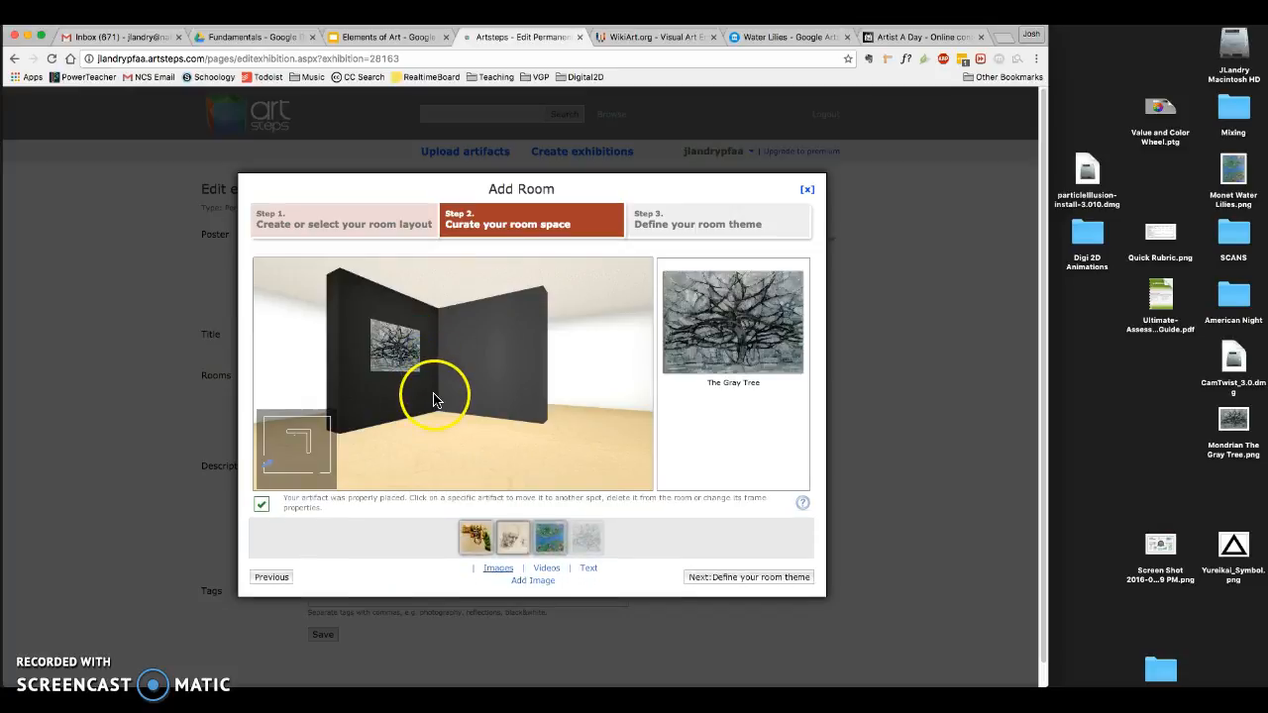
- Give the placed Gray Tree artwork a white coloured frame with a slightly increased frame size
{"action": "left_click", "coordinate": [402, 353]}
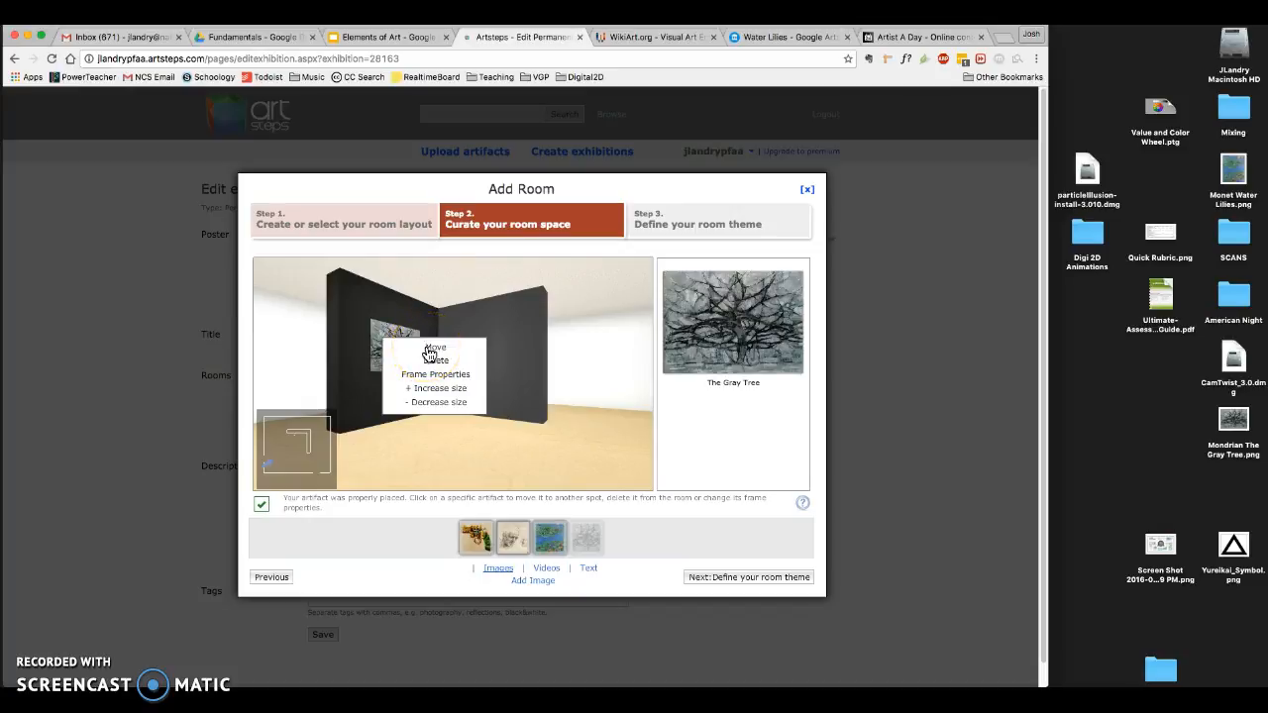
{"action": "left_click", "coordinate": [436, 405]}
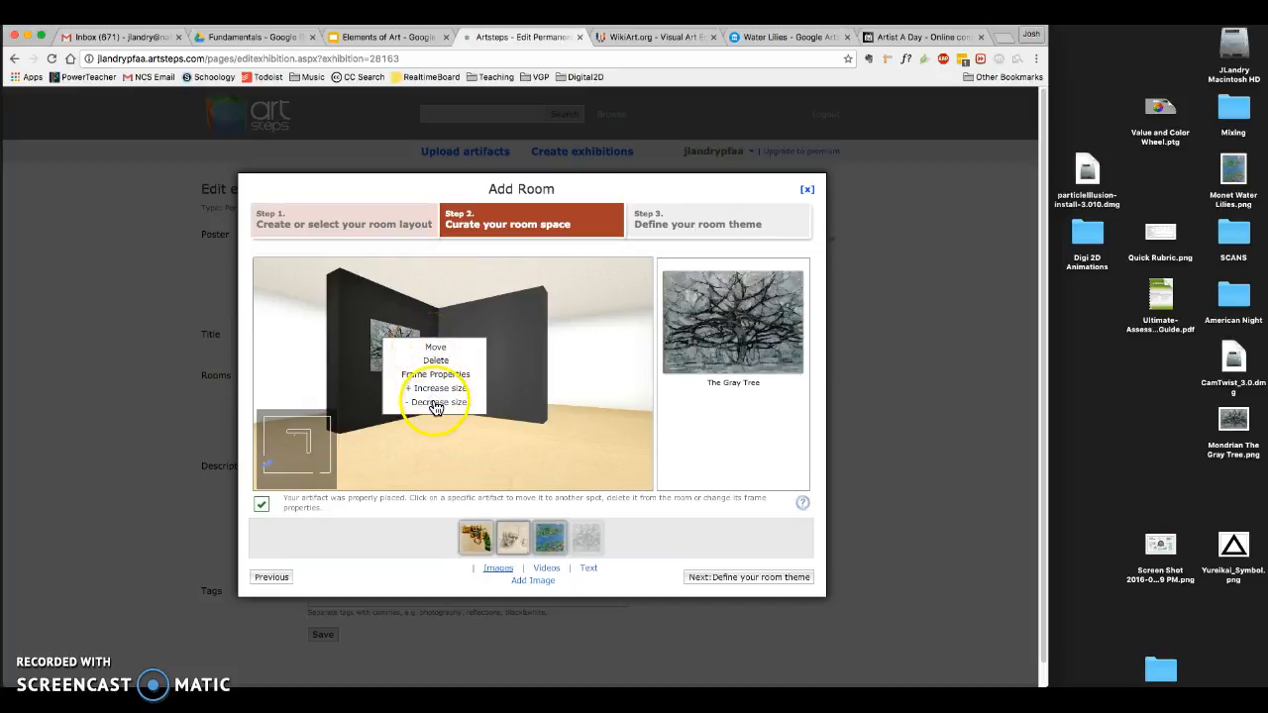
{"action": "left_click", "coordinate": [436, 376]}
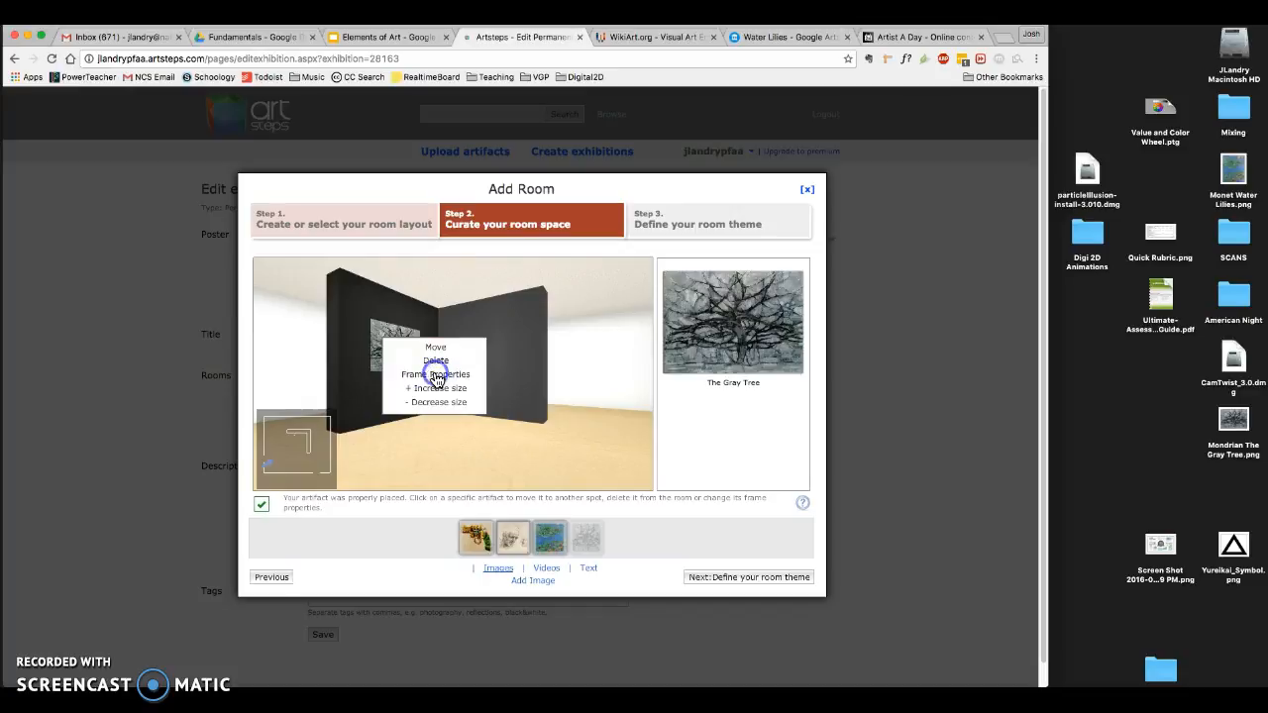
{"action": "left_click", "coordinate": [474, 406]}
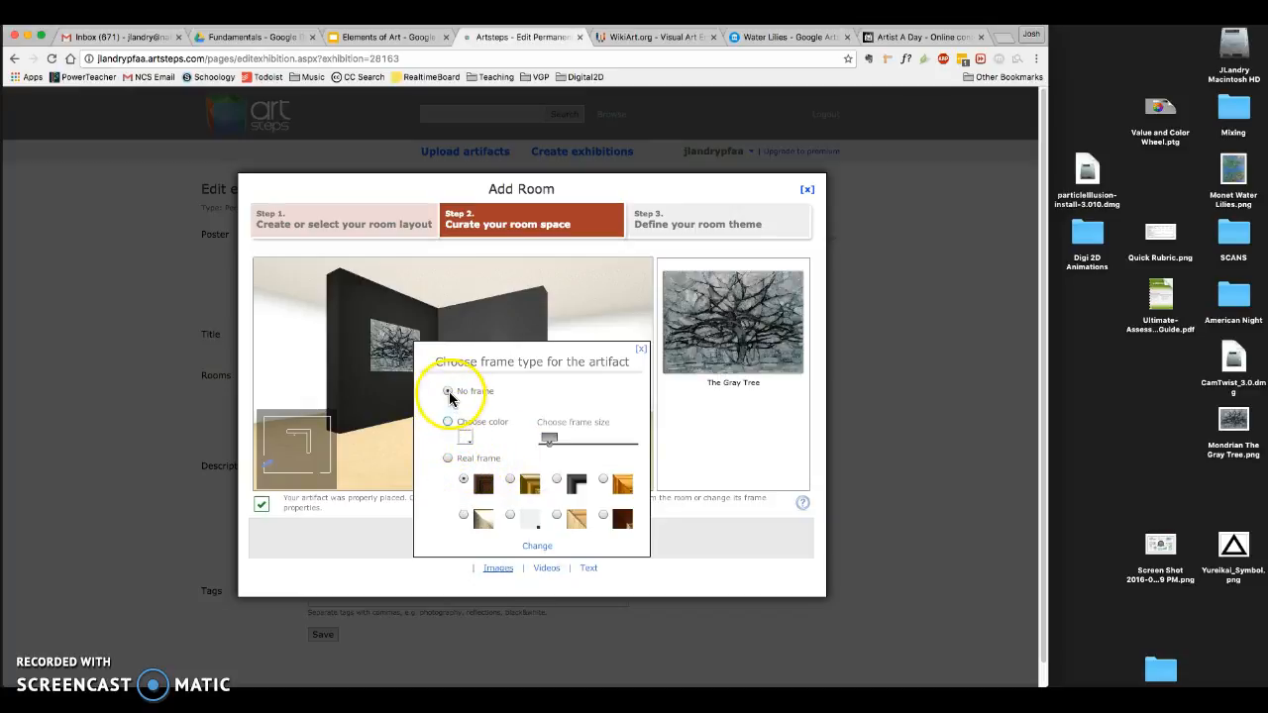
{"action": "left_click", "coordinate": [449, 424]}
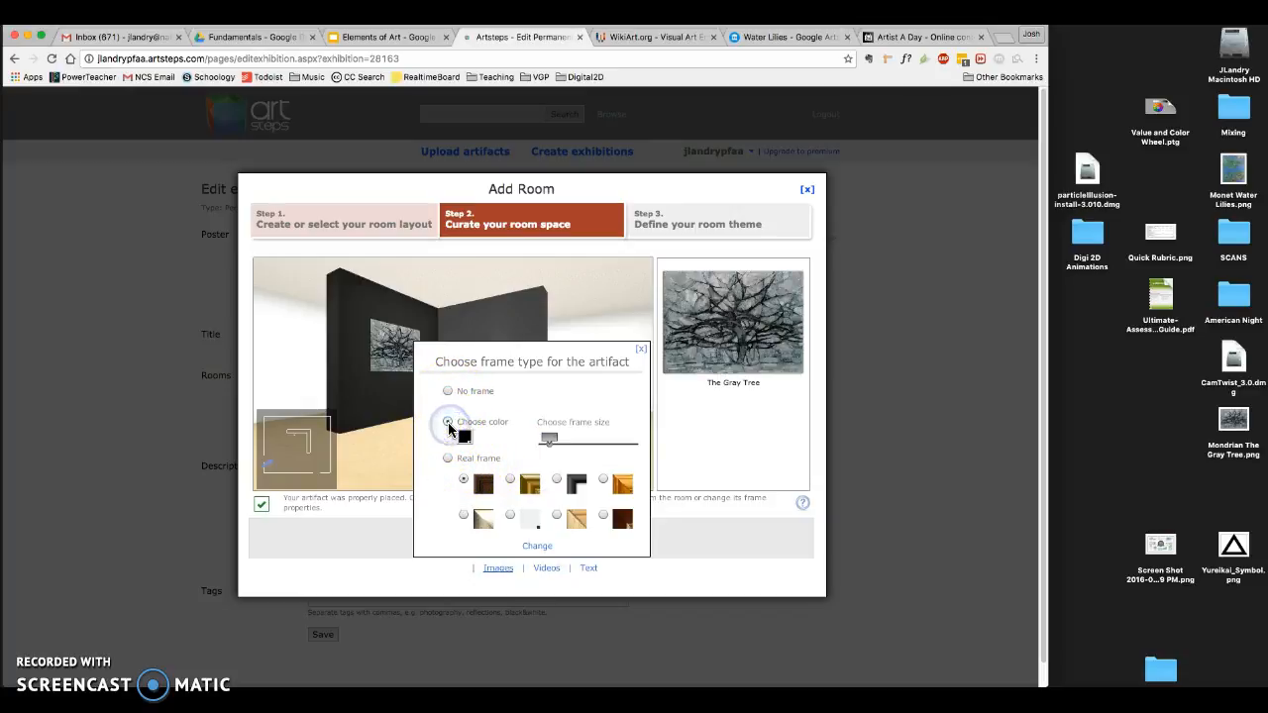
{"action": "left_click", "coordinate": [465, 437]}
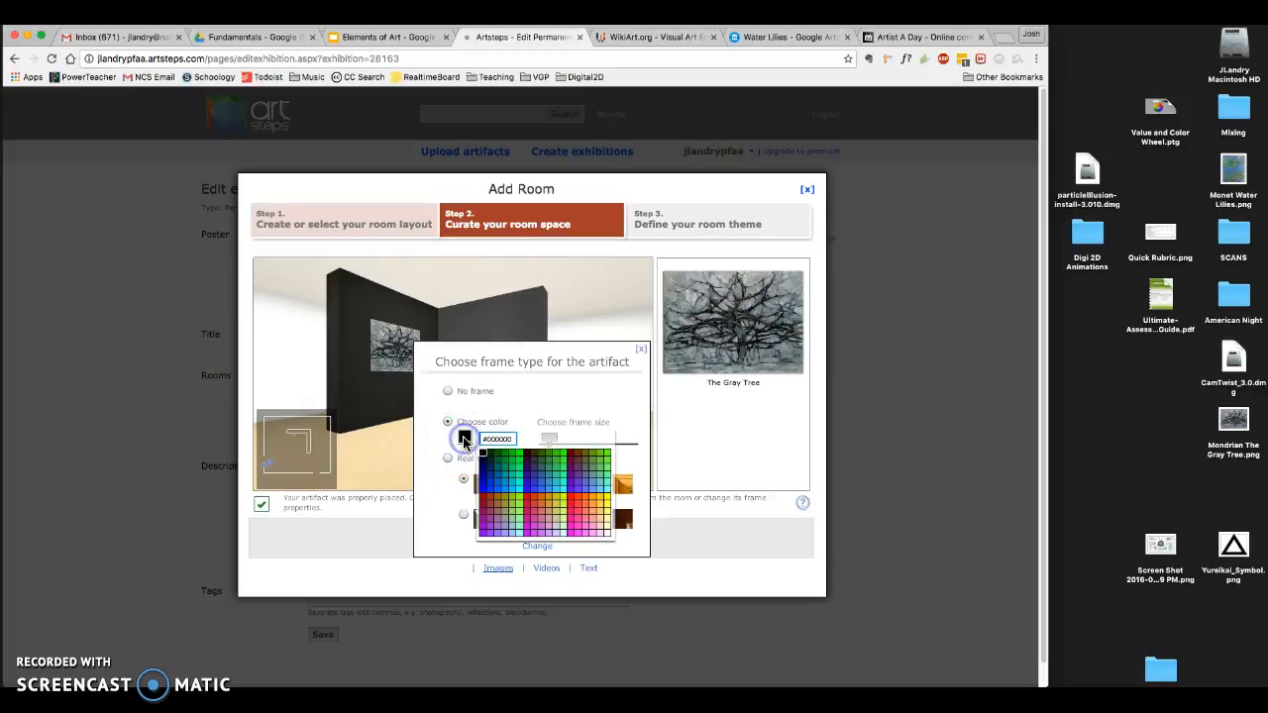
{"action": "left_click", "coordinate": [607, 536]}
{"action": "left_click_drag", "start_coordinate": [549, 448], "coordinate": [557, 448]}
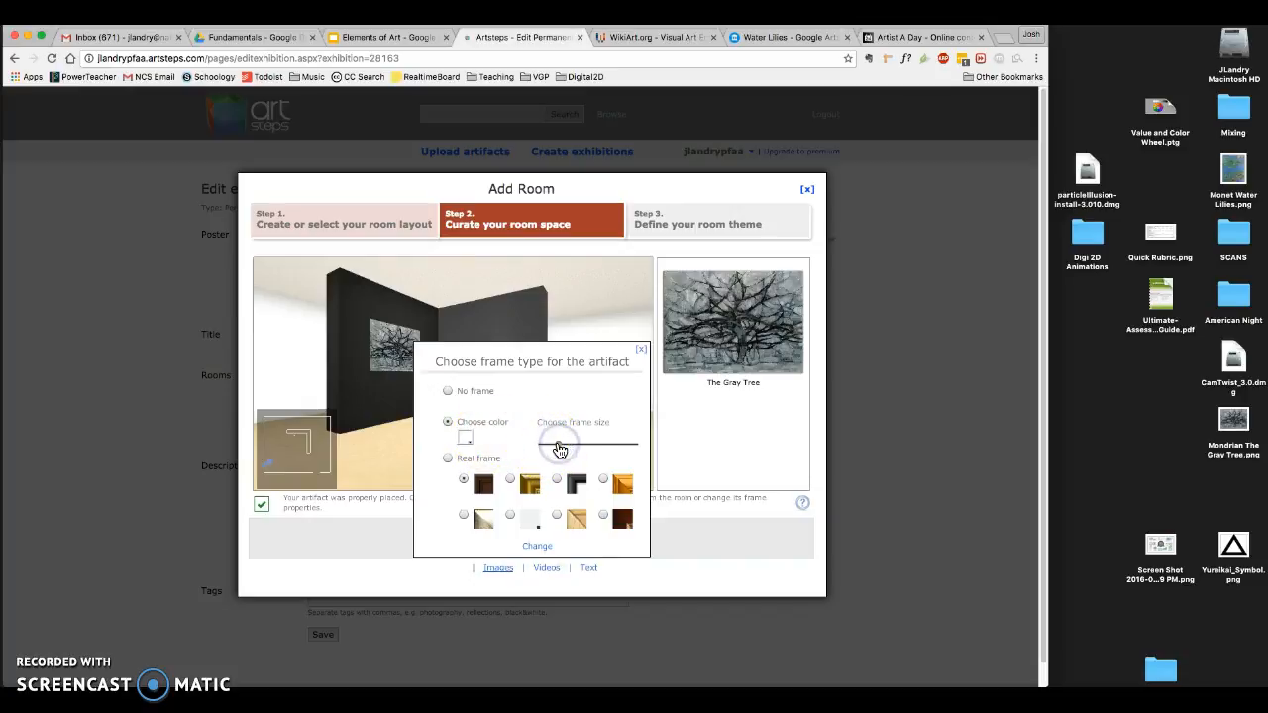
{"action": "left_click", "coordinate": [539, 547]}
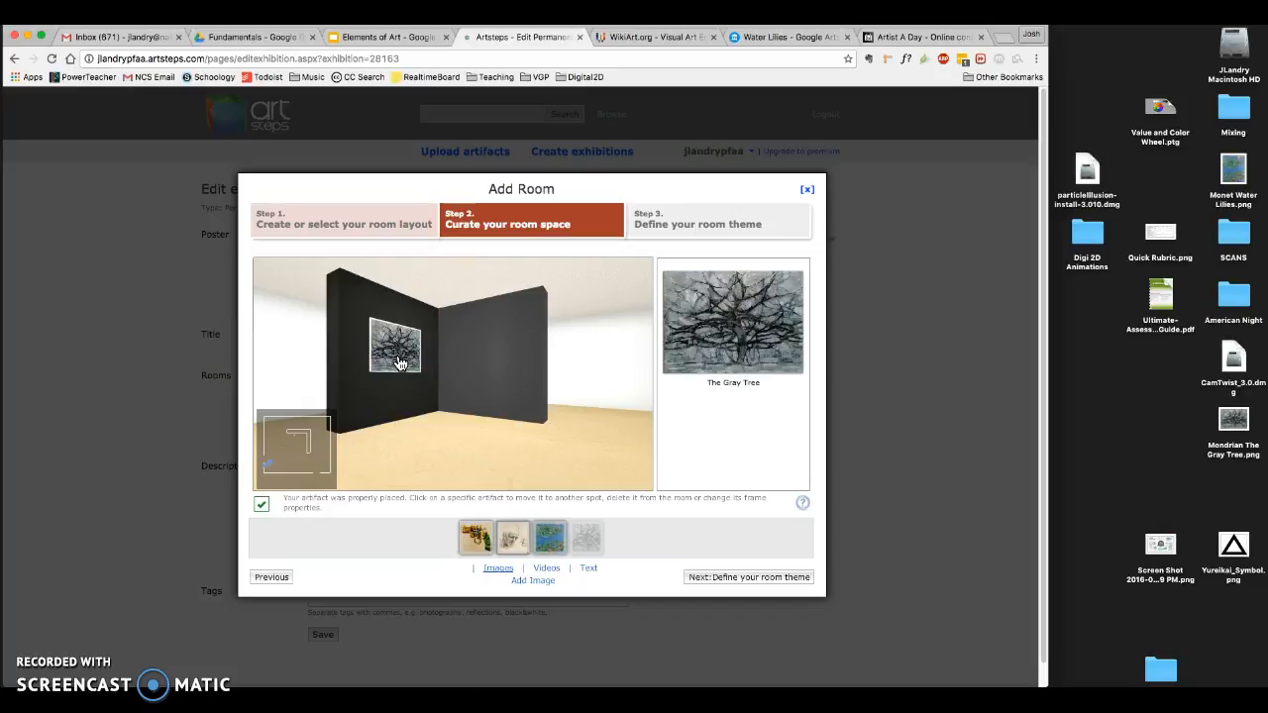
- Change the frame of The Gray Tree to the black real frame style
{"action": "left_click", "coordinate": [398, 363]}
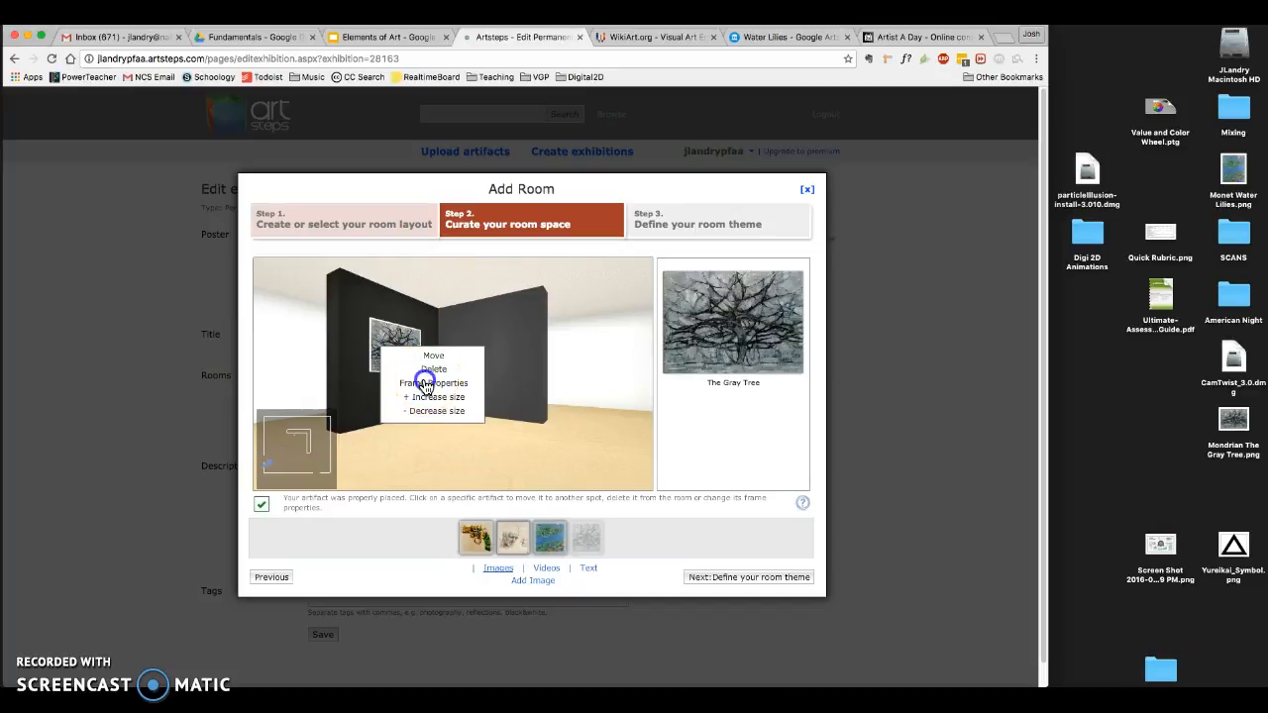
{"action": "left_click", "coordinate": [424, 386]}
{"action": "left_click", "coordinate": [447, 458]}
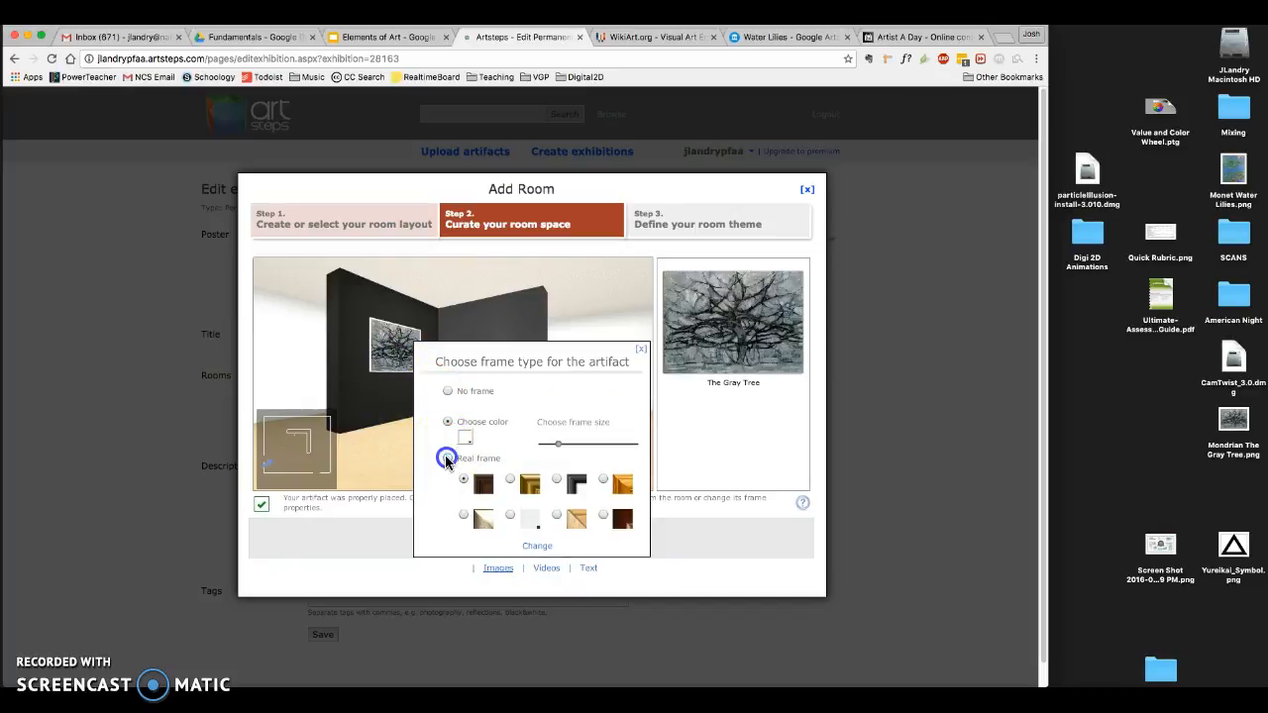
{"action": "left_click", "coordinate": [556, 480]}
{"action": "left_click", "coordinate": [538, 546]}
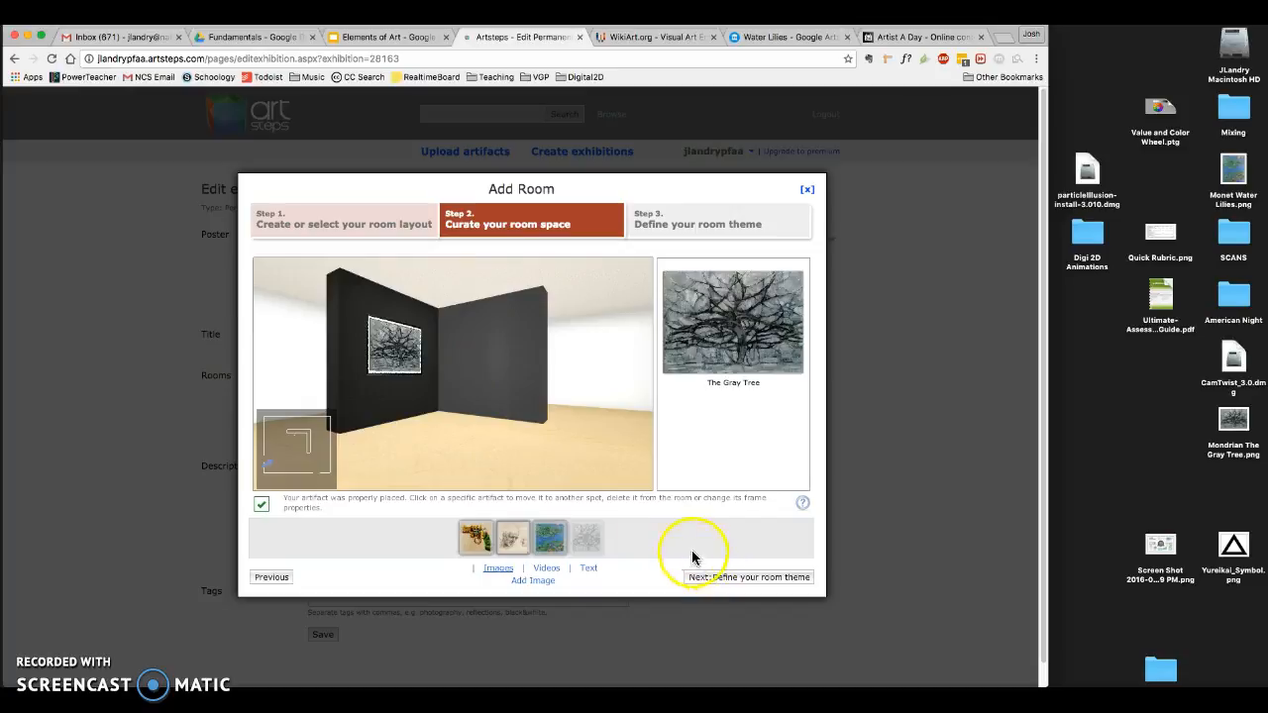
- Finish curating the room space and proceed to defining the room theme
{"action": "left_click", "coordinate": [437, 398]}
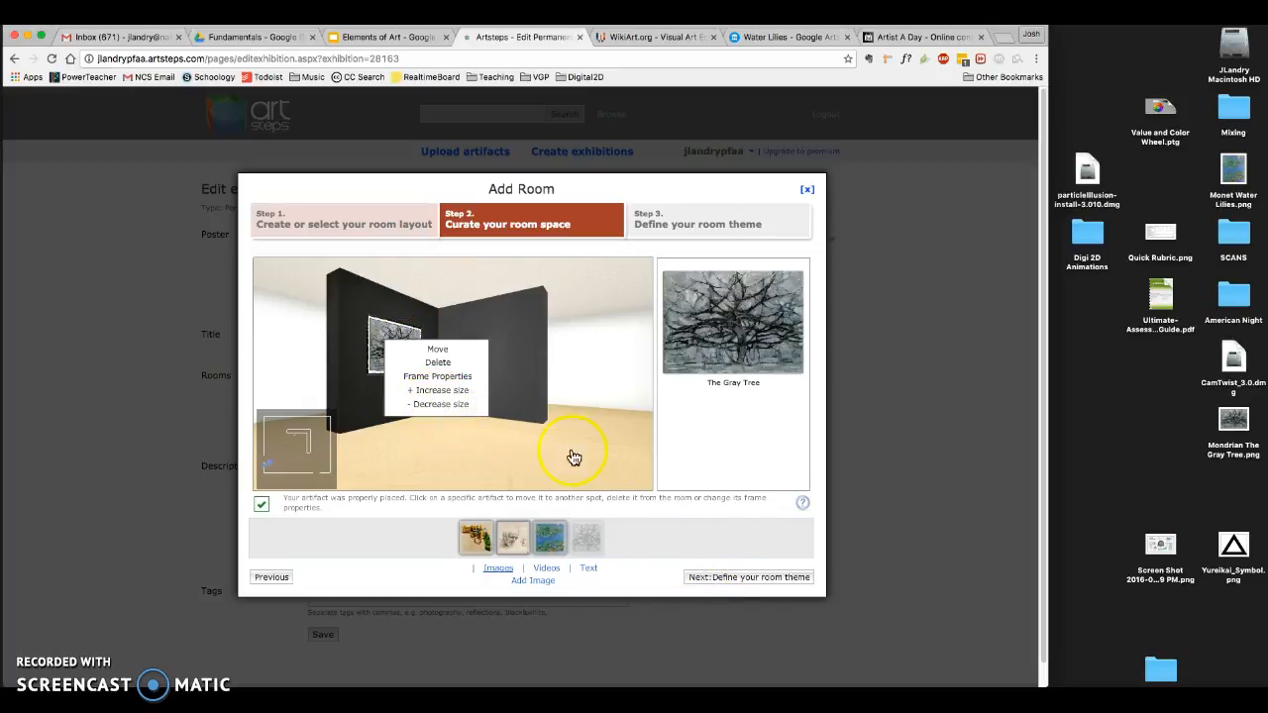
{"action": "left_click", "coordinate": [756, 581]}
{"action": "left_click", "coordinate": [754, 583]}
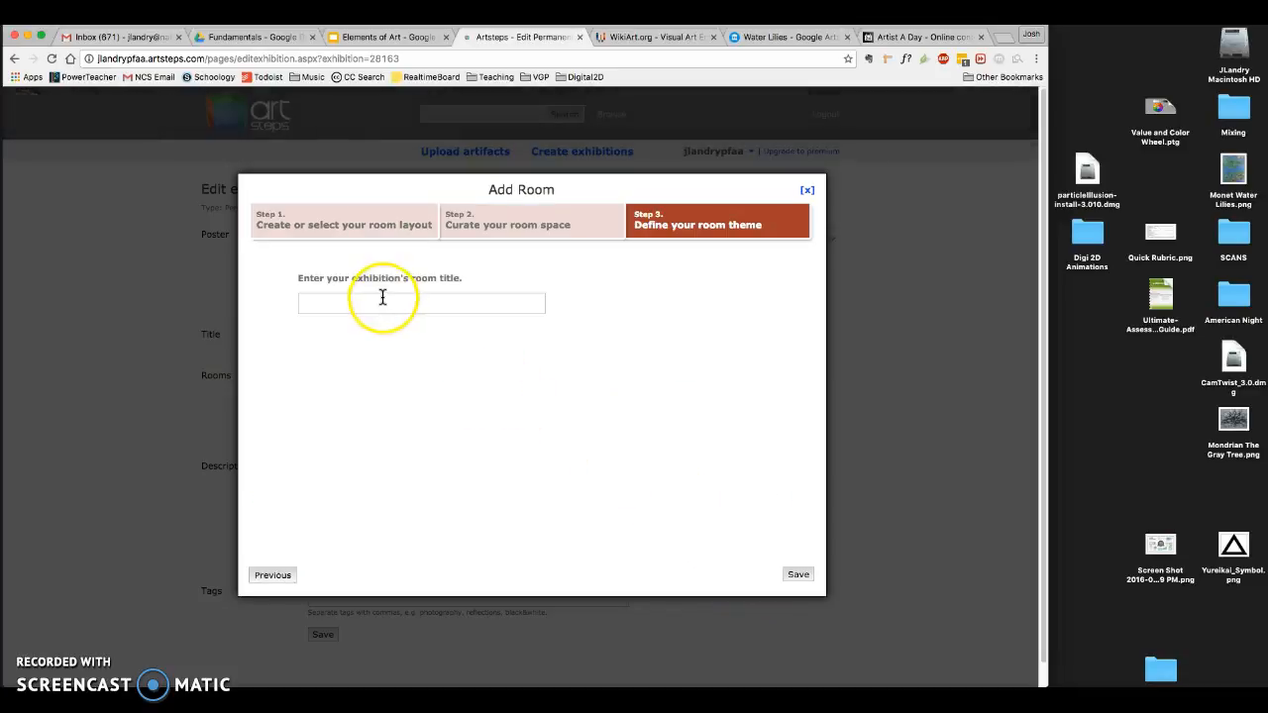
- Enter "Elements of Art" as the exhibition's room title and save the room
{"action": "left_click", "coordinate": [383, 299]}
{"action": "type", "text": "Eleme"}
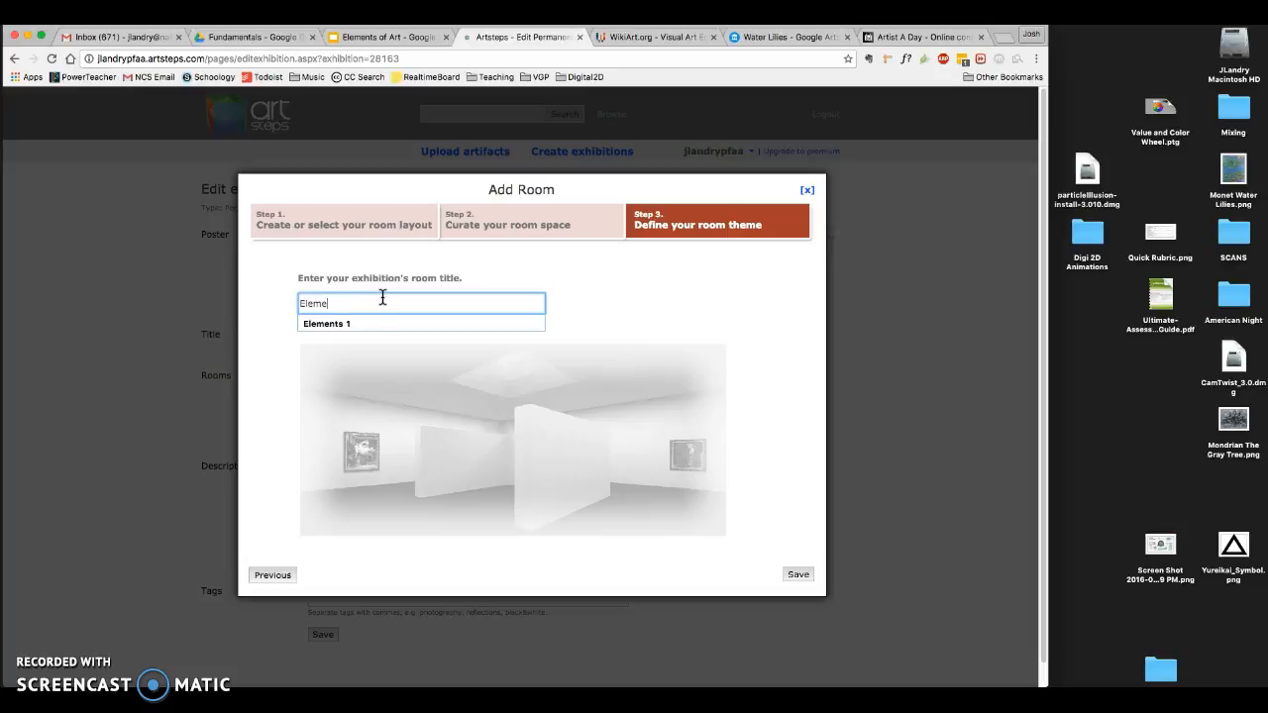
{"action": "type", "text": "nts of Art"}
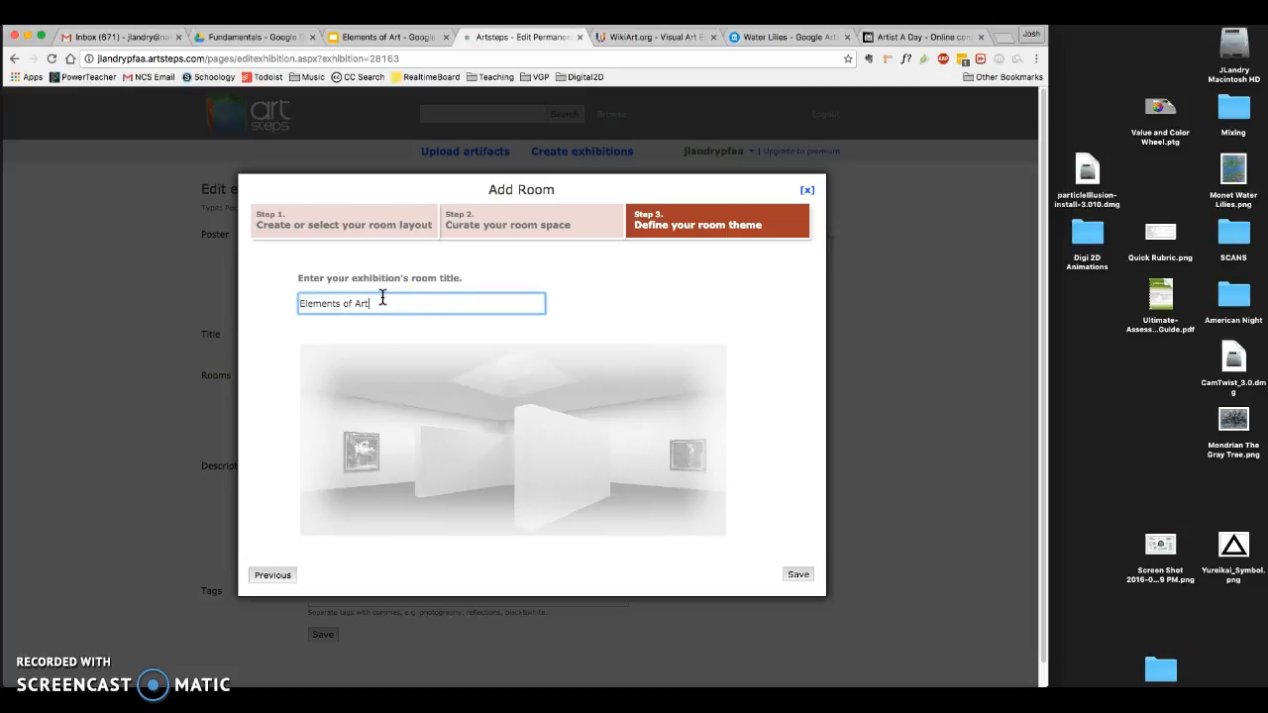
{"action": "left_click", "coordinate": [798, 574]}
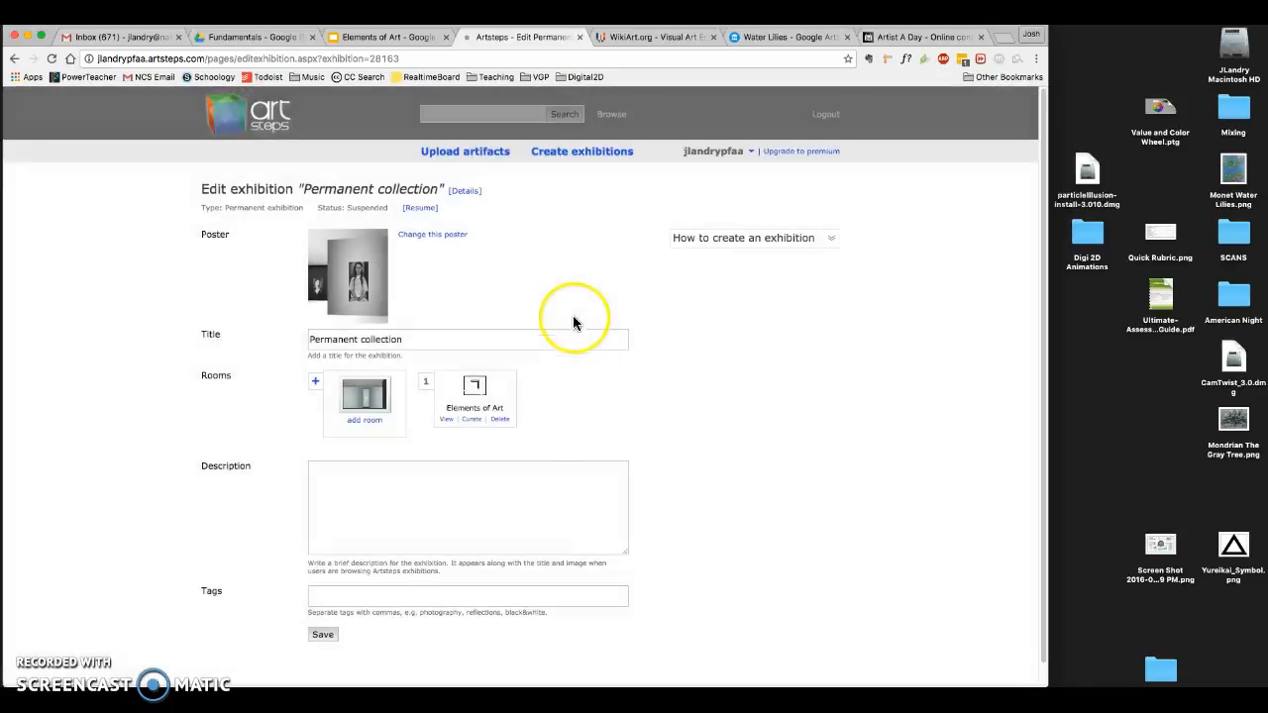
- View the Elements of Art room, walk up to The Gray Tree and read its artifact information, closing the viewer when finished
{"action": "left_click", "coordinate": [448, 423]}
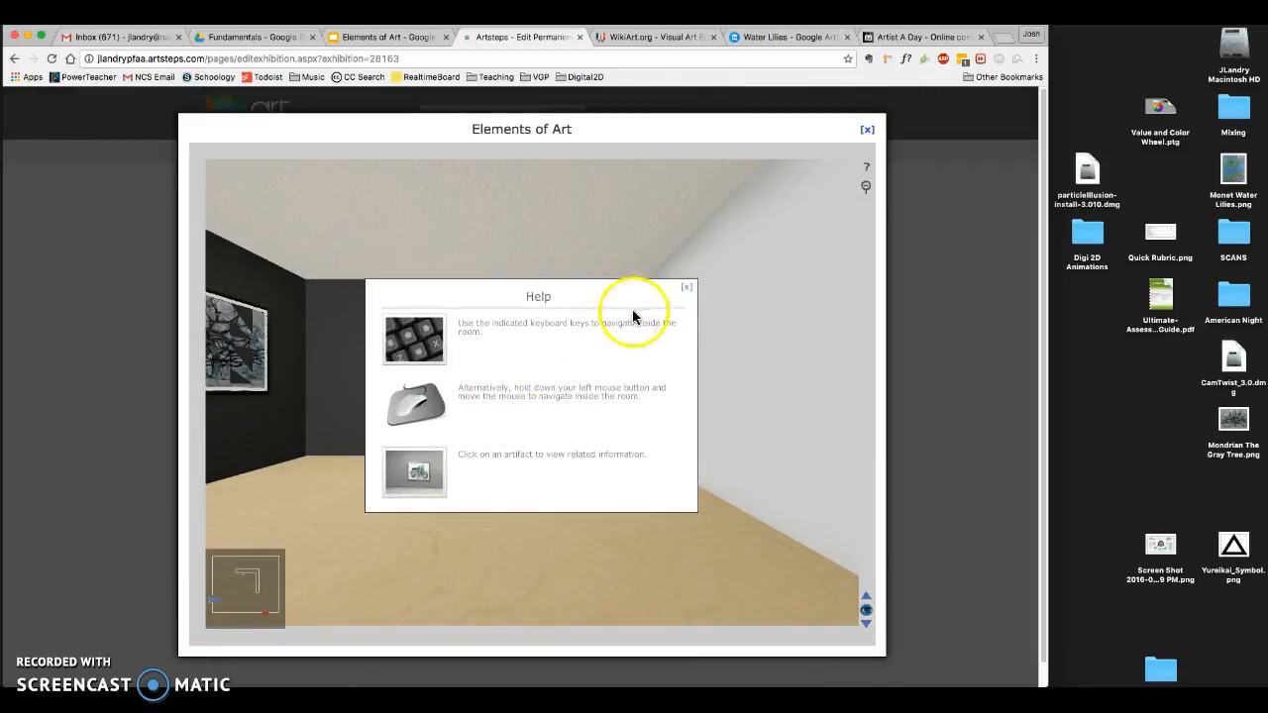
{"action": "left_click", "coordinate": [686, 286]}
{"action": "left_click", "coordinate": [522, 438]}
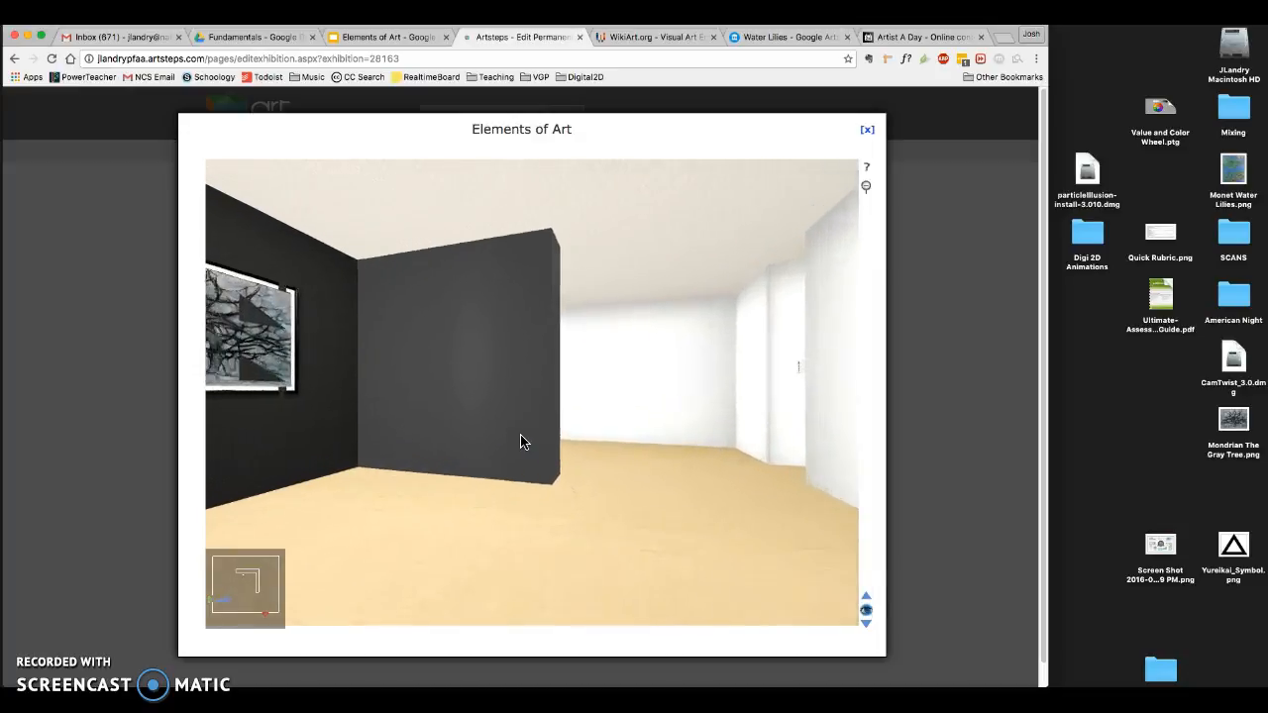
{"action": "key", "text": "Left"}
{"action": "key", "text": "Up"}
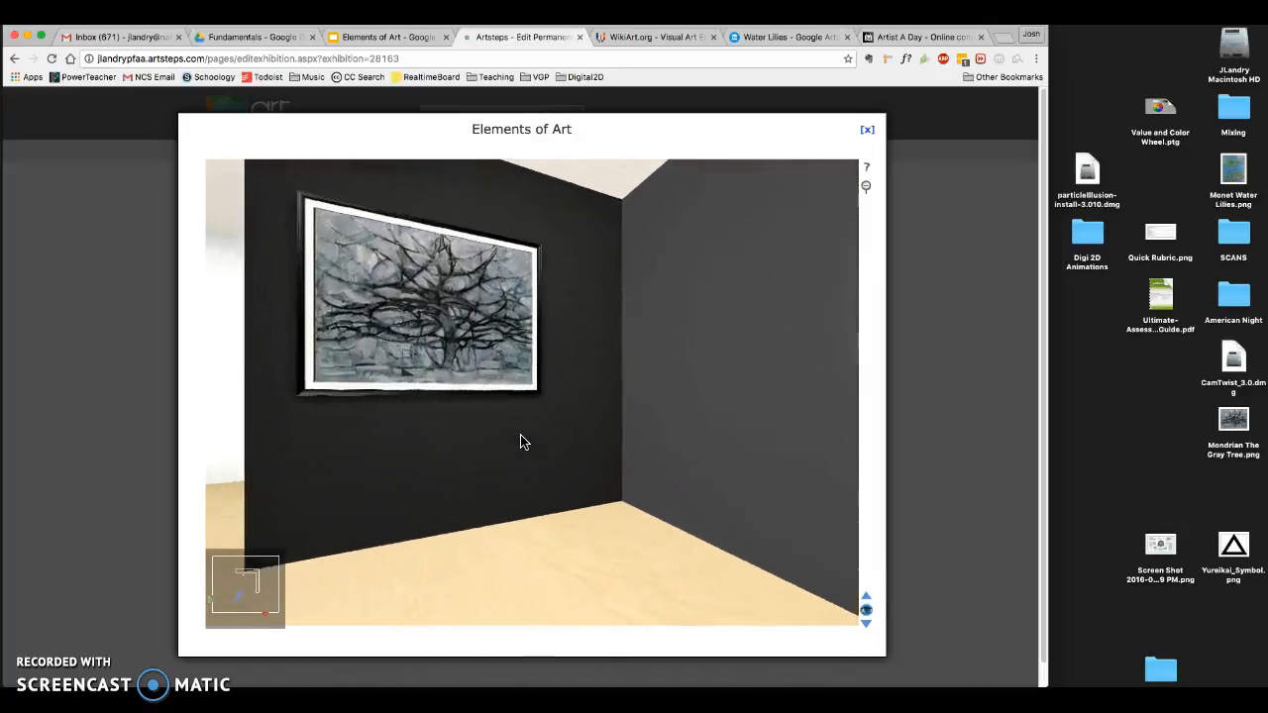
{"action": "key", "text": "Left"}
{"action": "left_click", "coordinate": [550, 439]}
{"action": "left_click", "coordinate": [521, 357]}
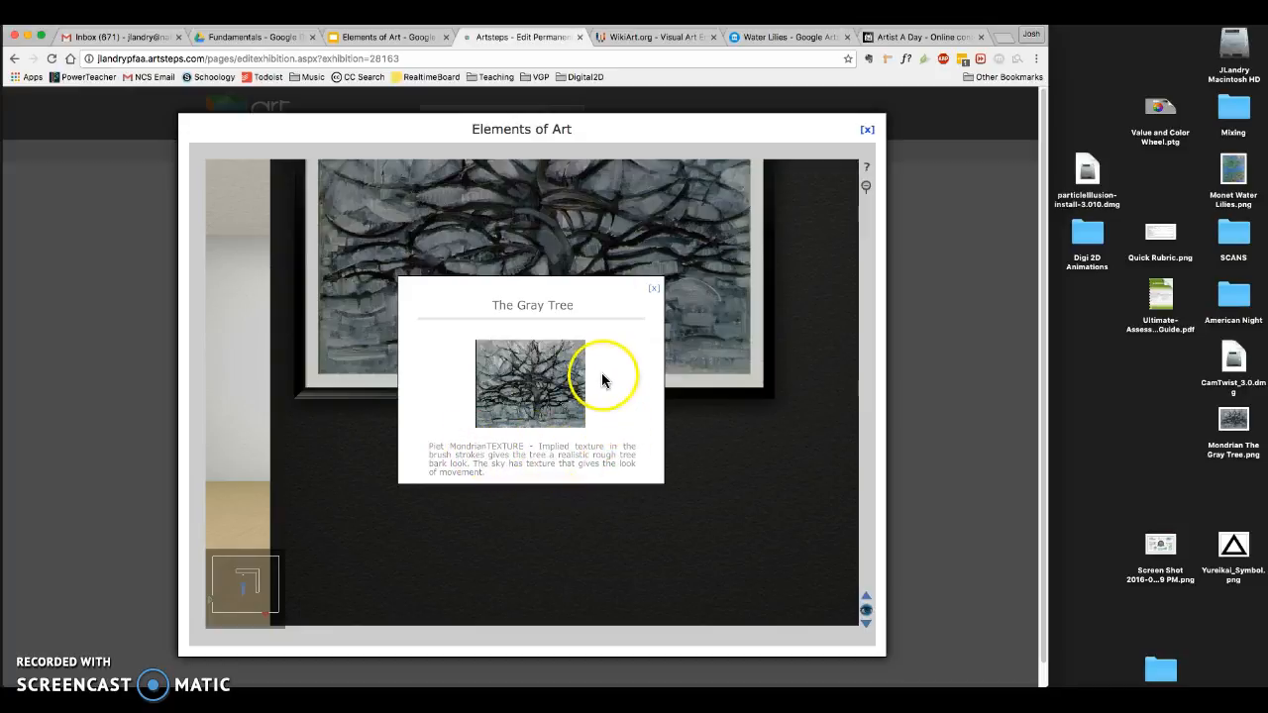
{"action": "left_click", "coordinate": [654, 291]}
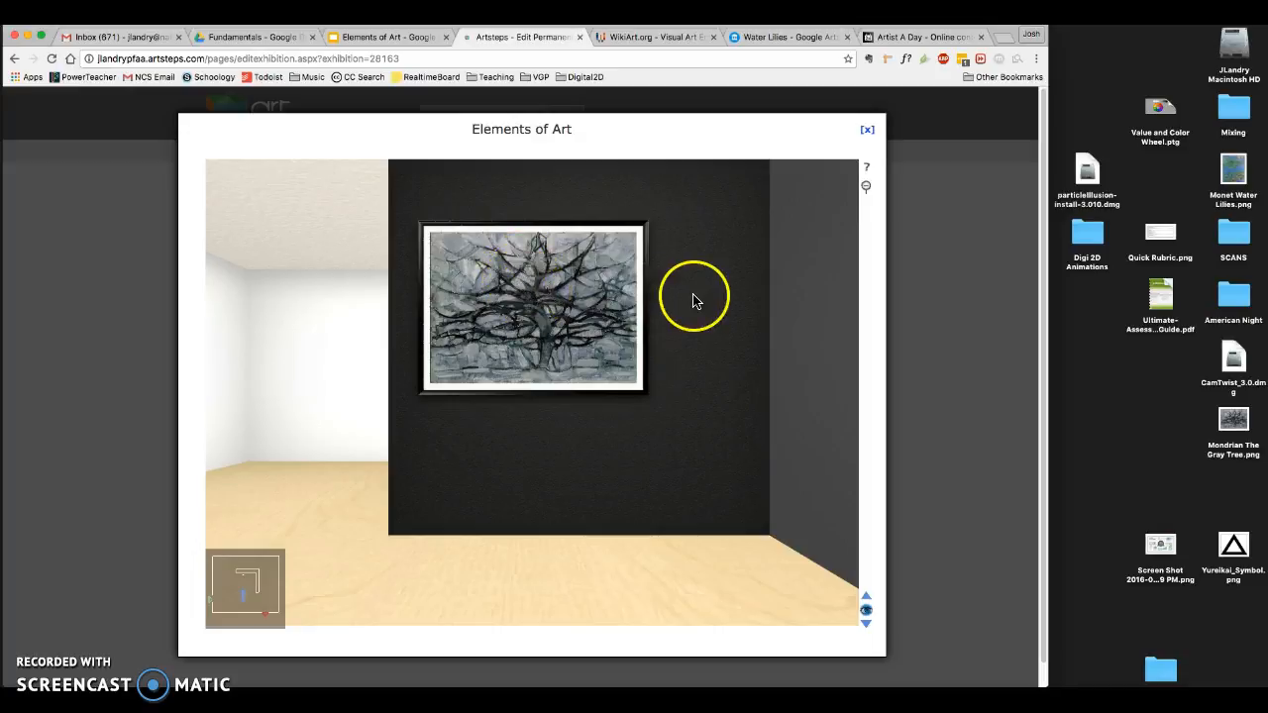
{"action": "left_click", "coordinate": [867, 129]}
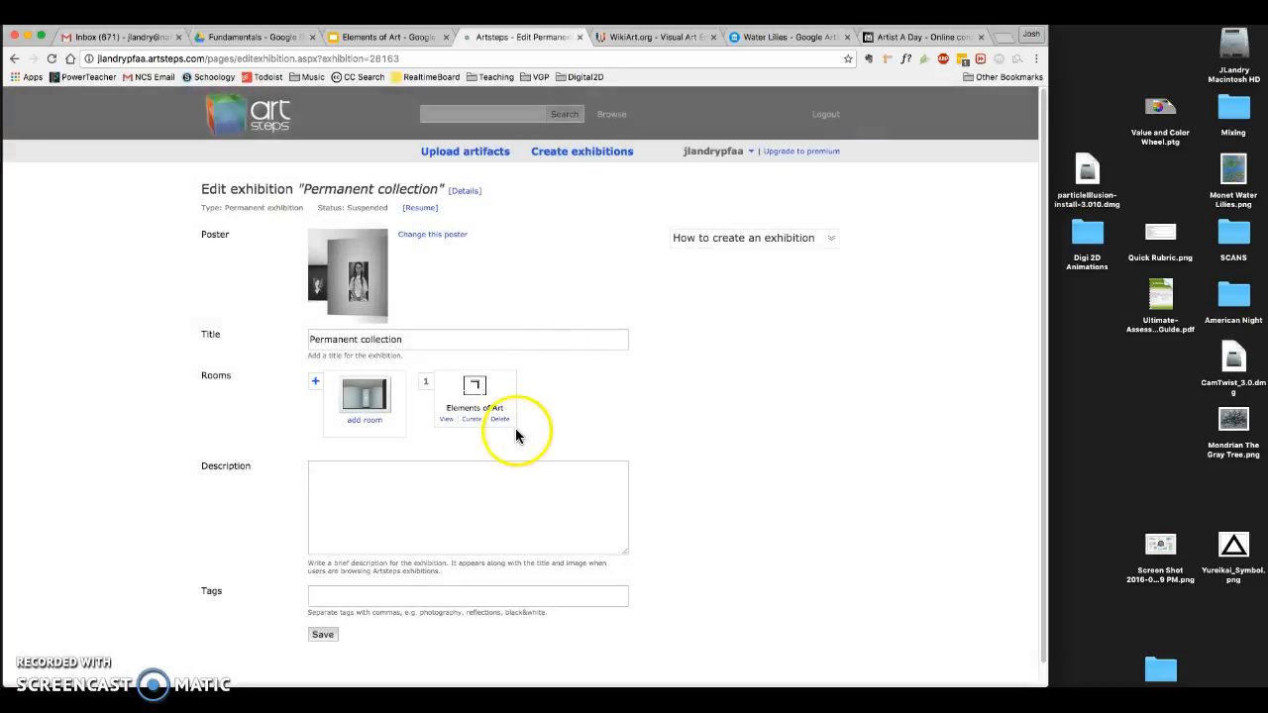
- Reposition The Gray Tree lower on the same dark partition wall in the Elements of Art room and save the room
{"action": "left_click", "coordinate": [472, 420]}
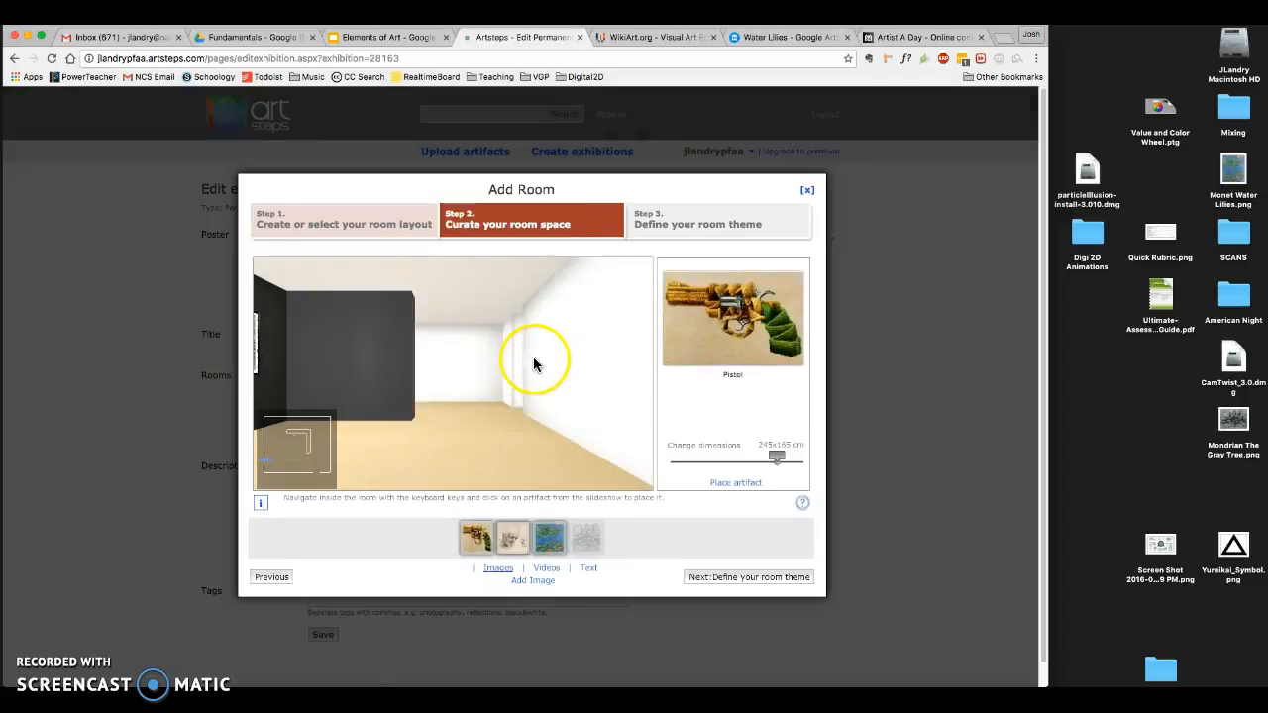
{"action": "left_click", "coordinate": [588, 539]}
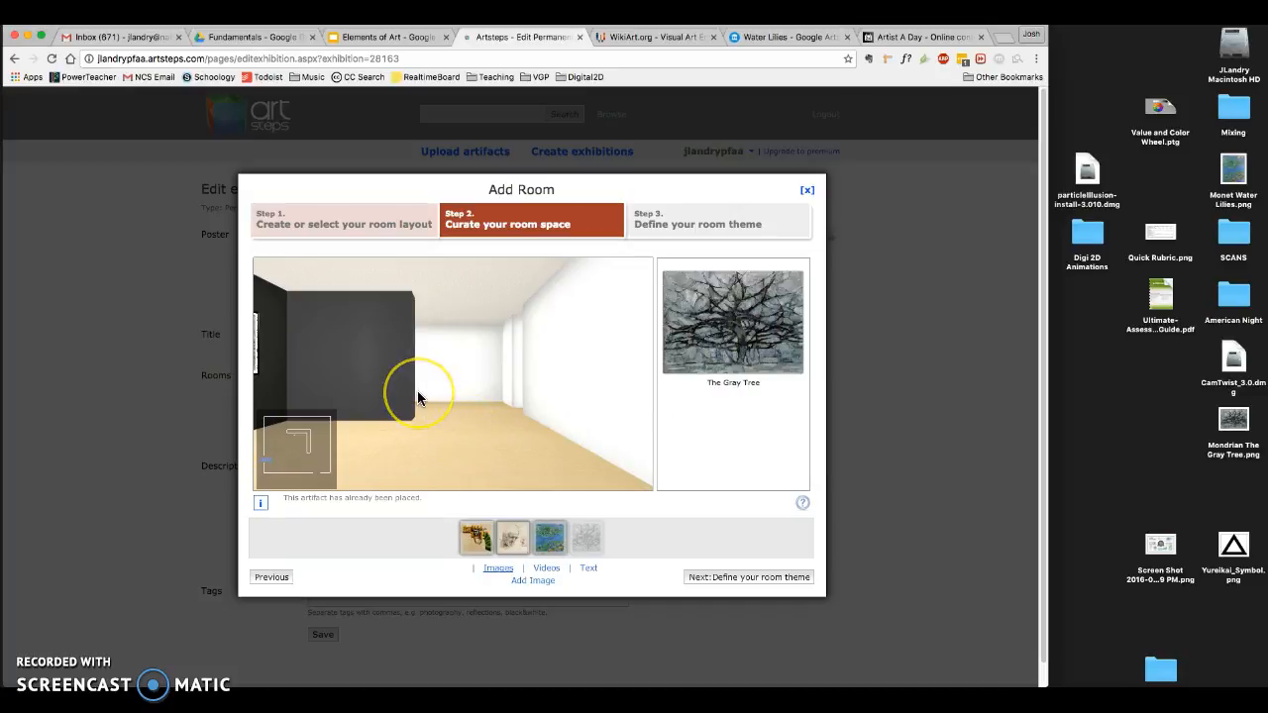
{"action": "left_click_drag", "start_coordinate": [417, 396], "coordinate": [499, 347]}
{"action": "left_click", "coordinate": [496, 355]}
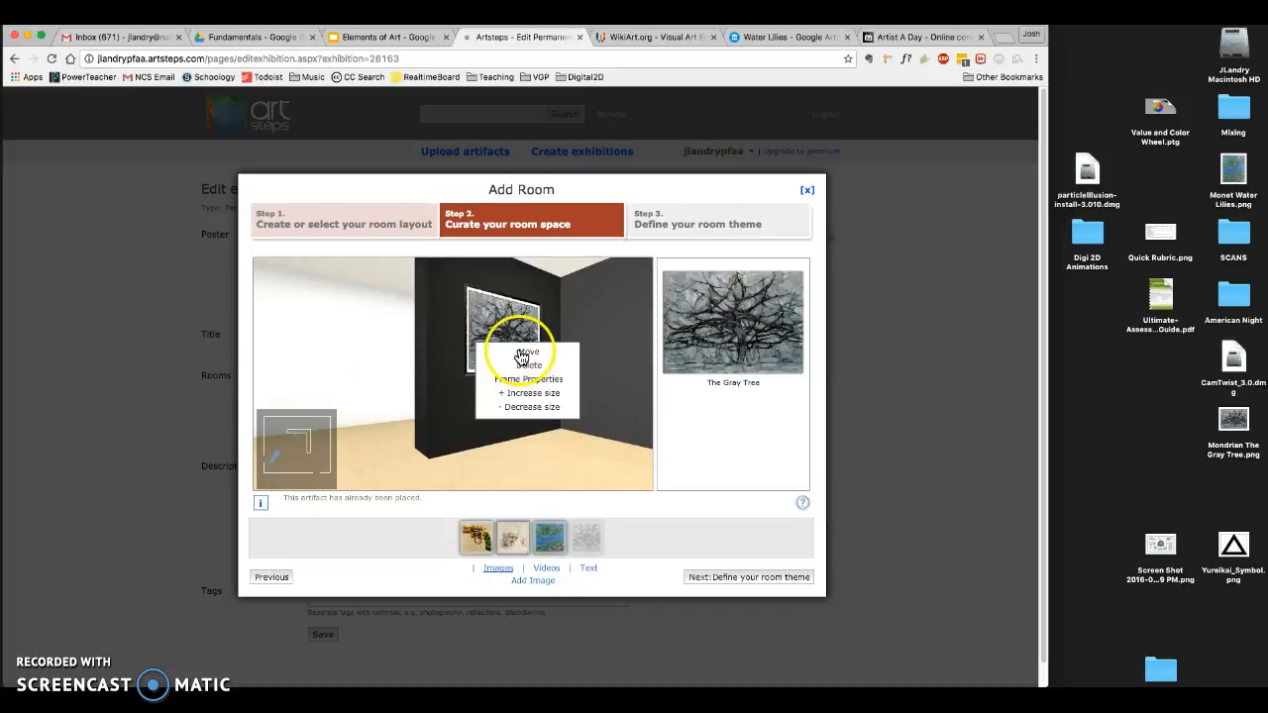
{"action": "left_click", "coordinate": [525, 353]}
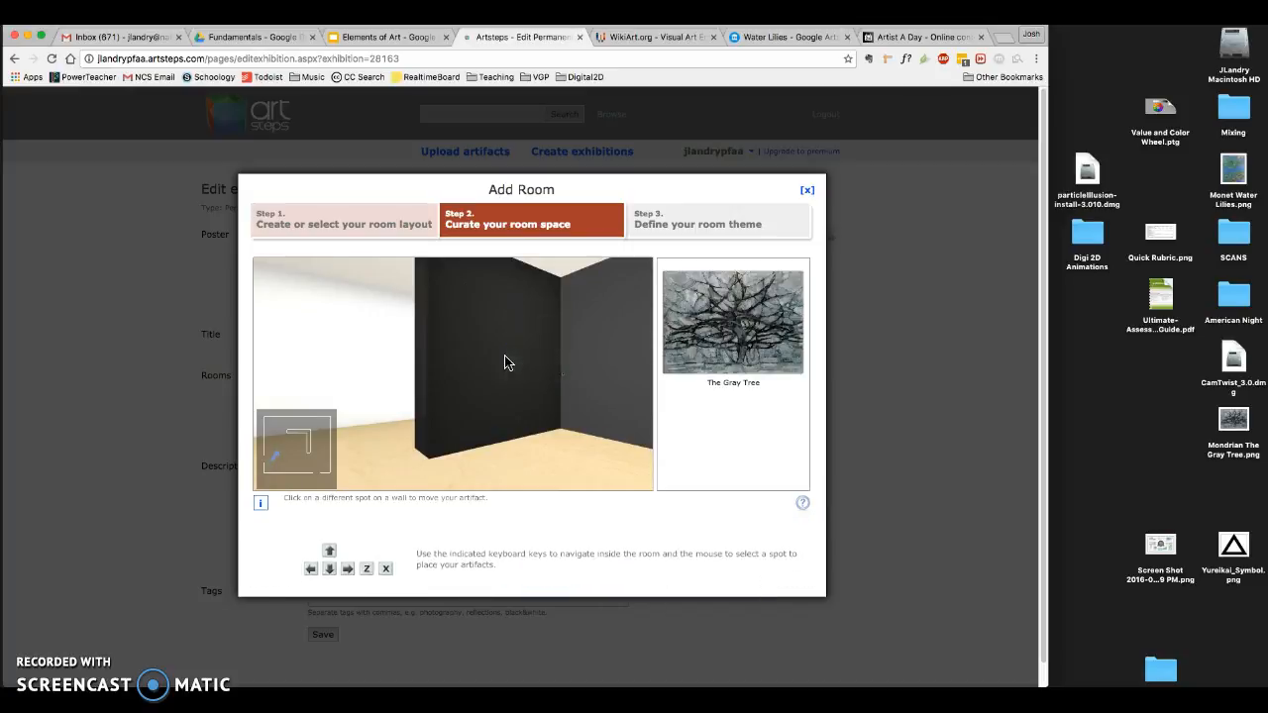
{"action": "left_click", "coordinate": [499, 369]}
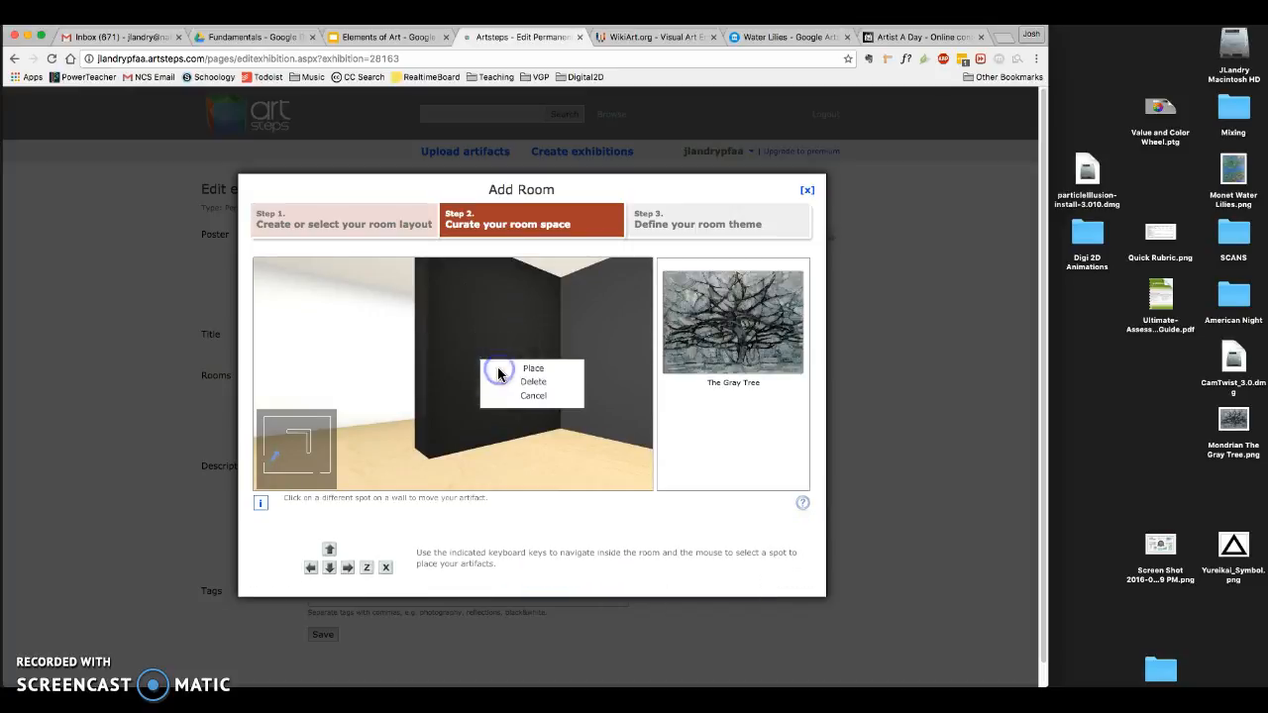
{"action": "left_click", "coordinate": [530, 370]}
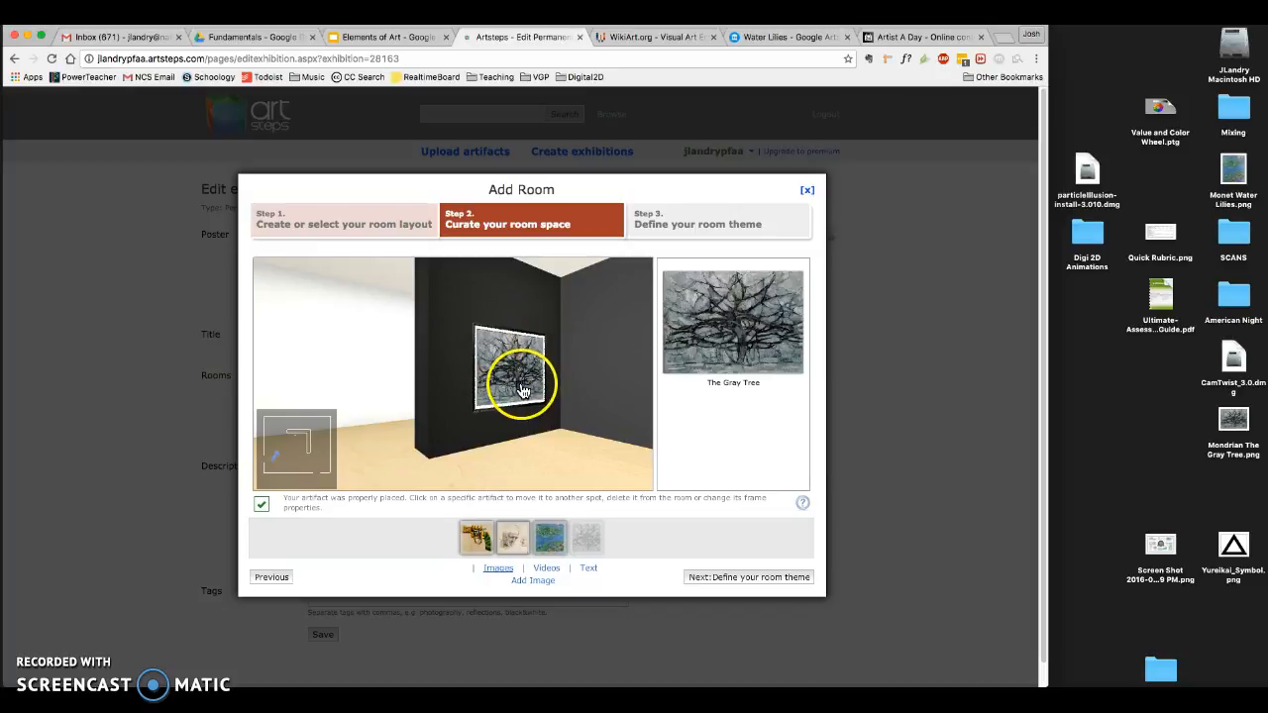
{"action": "left_click", "coordinate": [713, 577]}
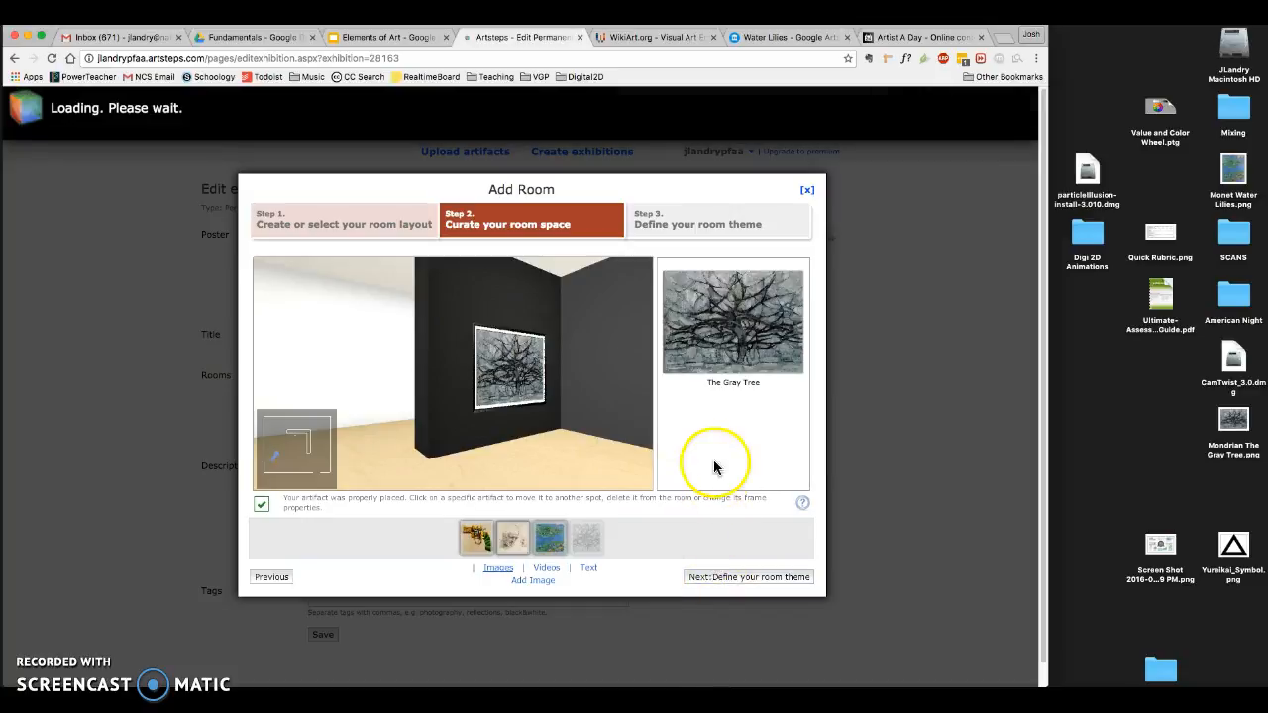
{"action": "left_click", "coordinate": [798, 575]}
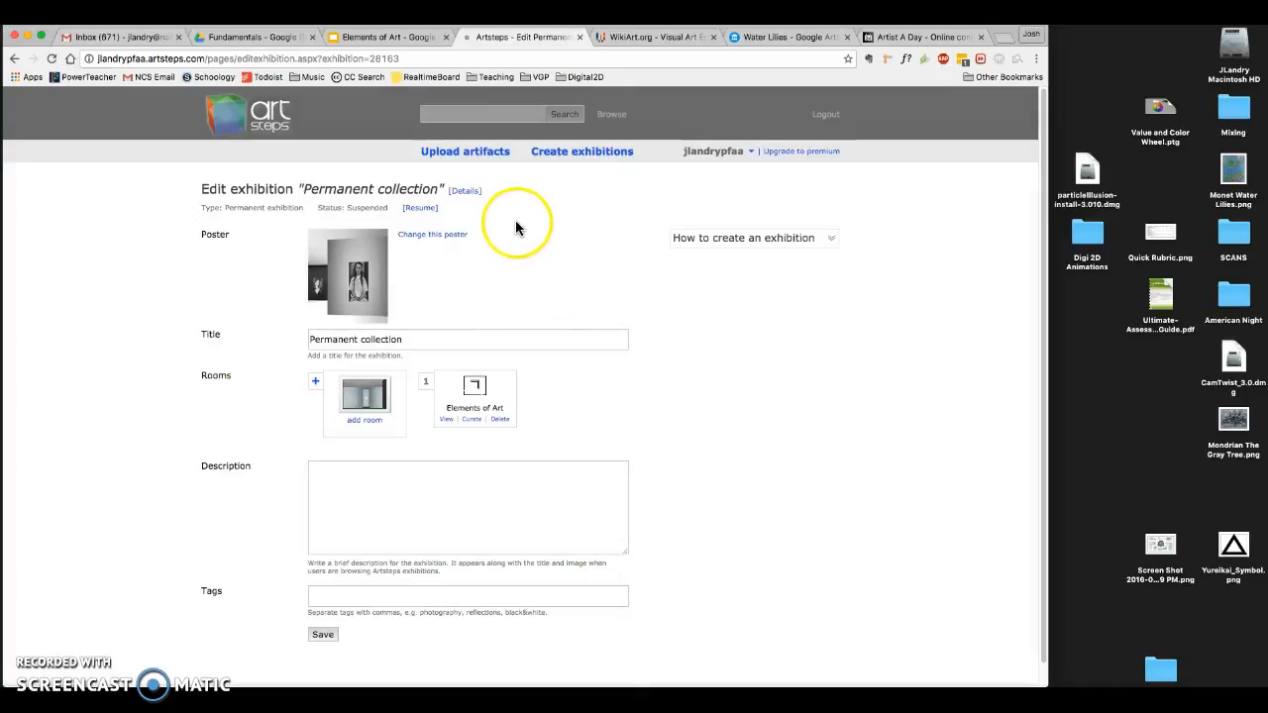
- Edit The Gray Tree artifact's description so a blank line separates "Piet Mondrian" from the TEXTURE text, and save it
{"action": "left_click", "coordinate": [465, 153]}
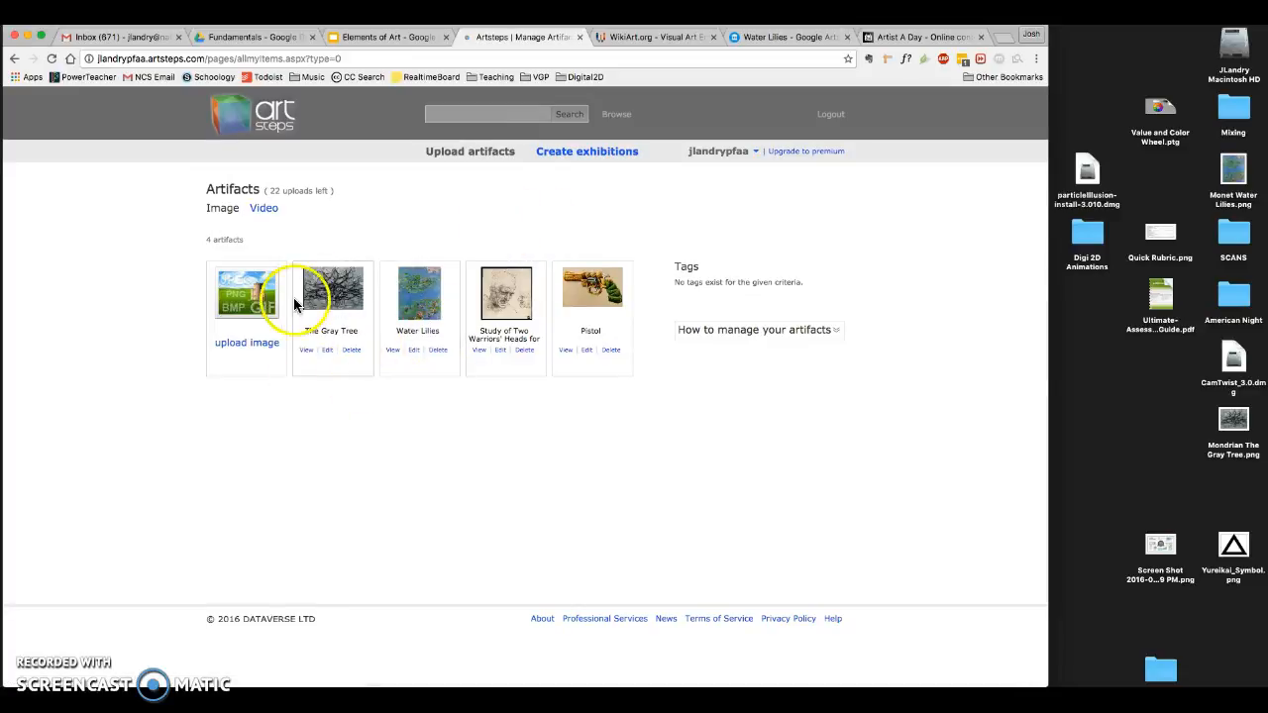
{"action": "left_click", "coordinate": [329, 350]}
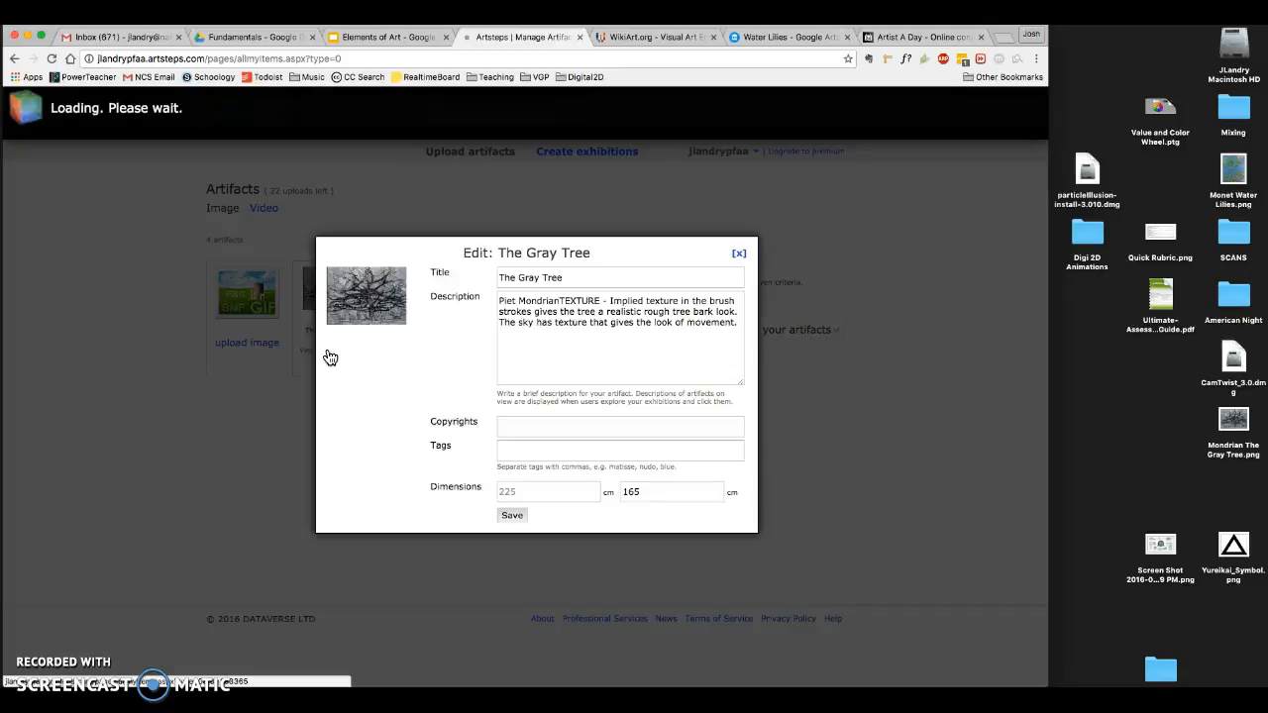
{"action": "left_click", "coordinate": [589, 351]}
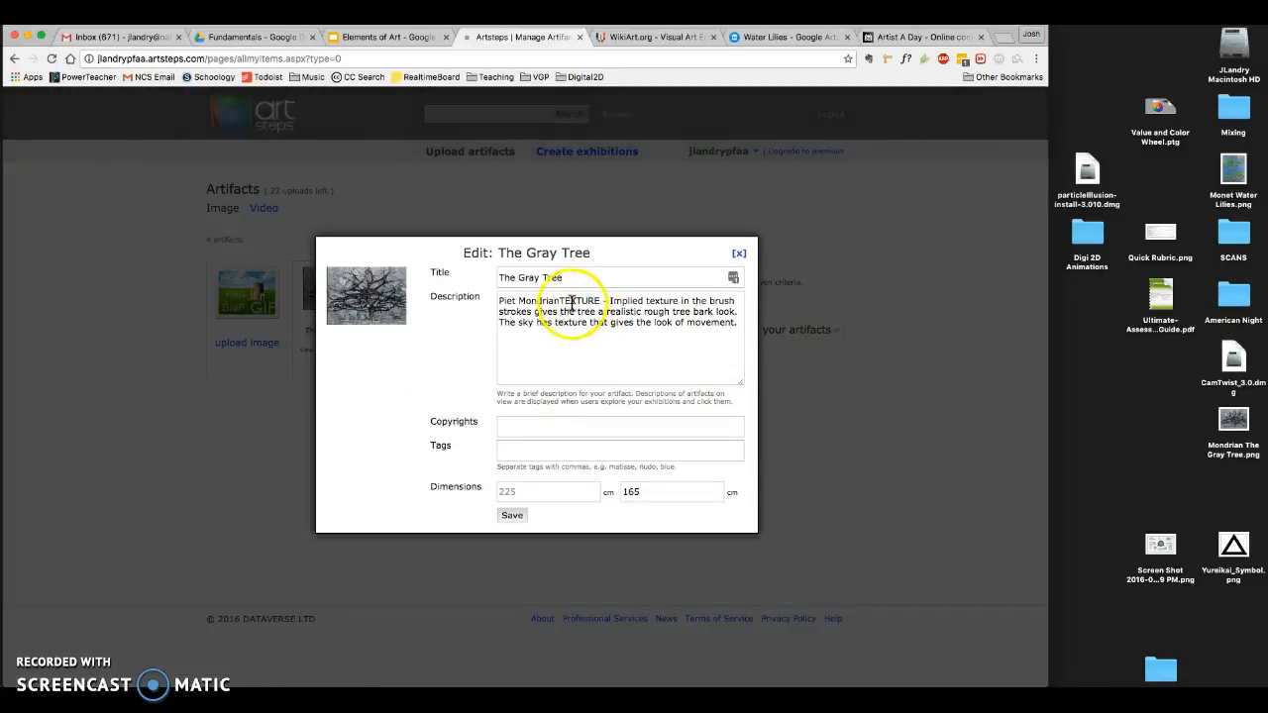
{"action": "left_click", "coordinate": [569, 325]}
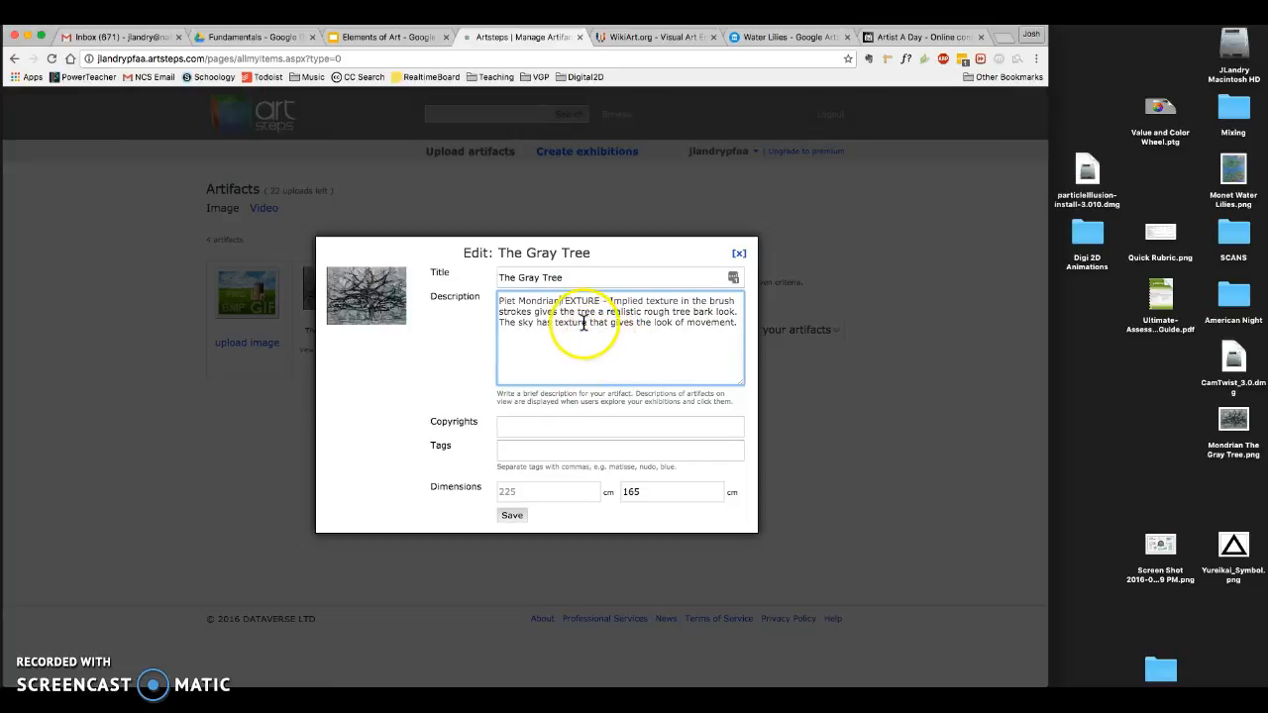
{"action": "key", "text": "Return"}
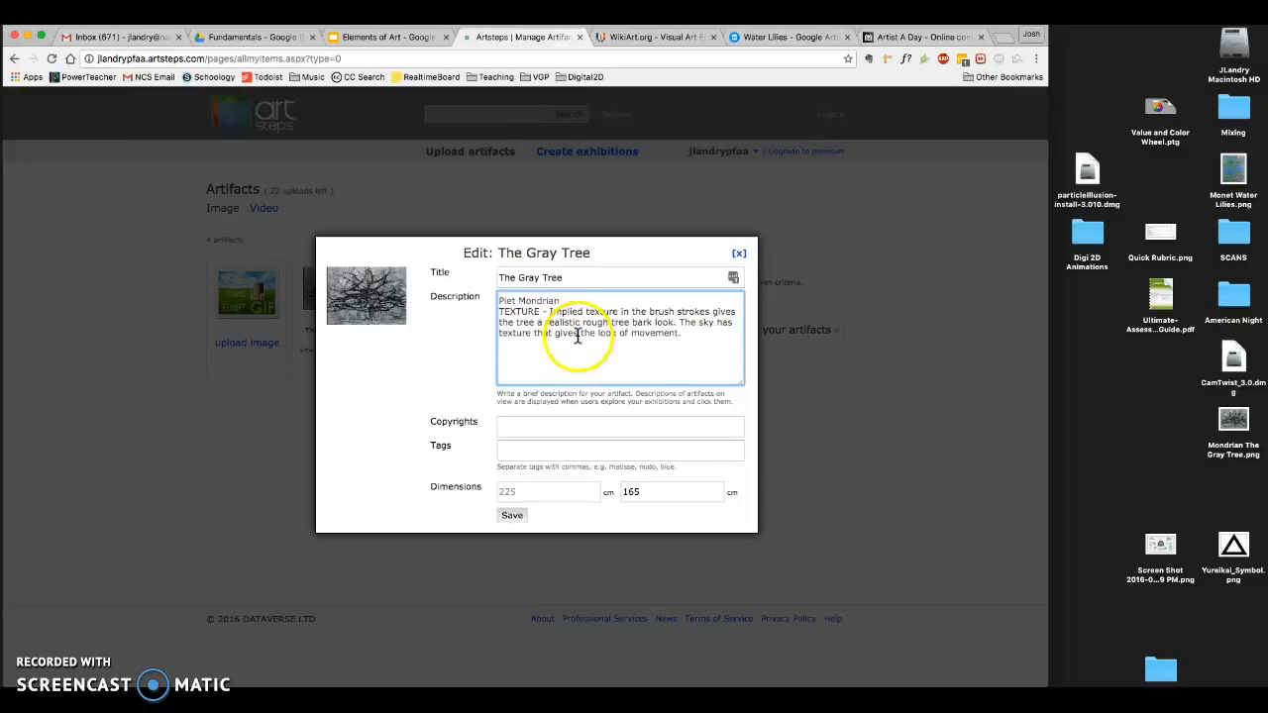
{"action": "left_click", "coordinate": [573, 302]}
{"action": "key", "text": "Return"}
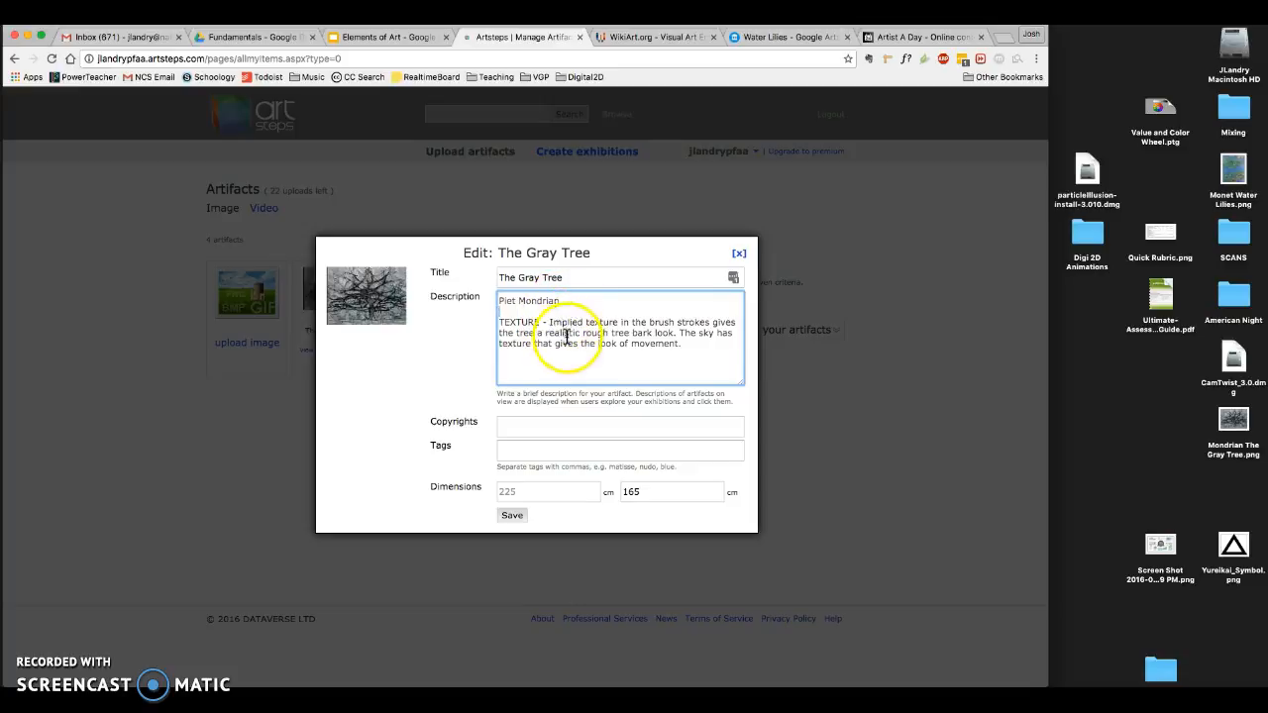
{"action": "left_click", "coordinate": [701, 346]}
{"action": "left_click", "coordinate": [512, 517]}
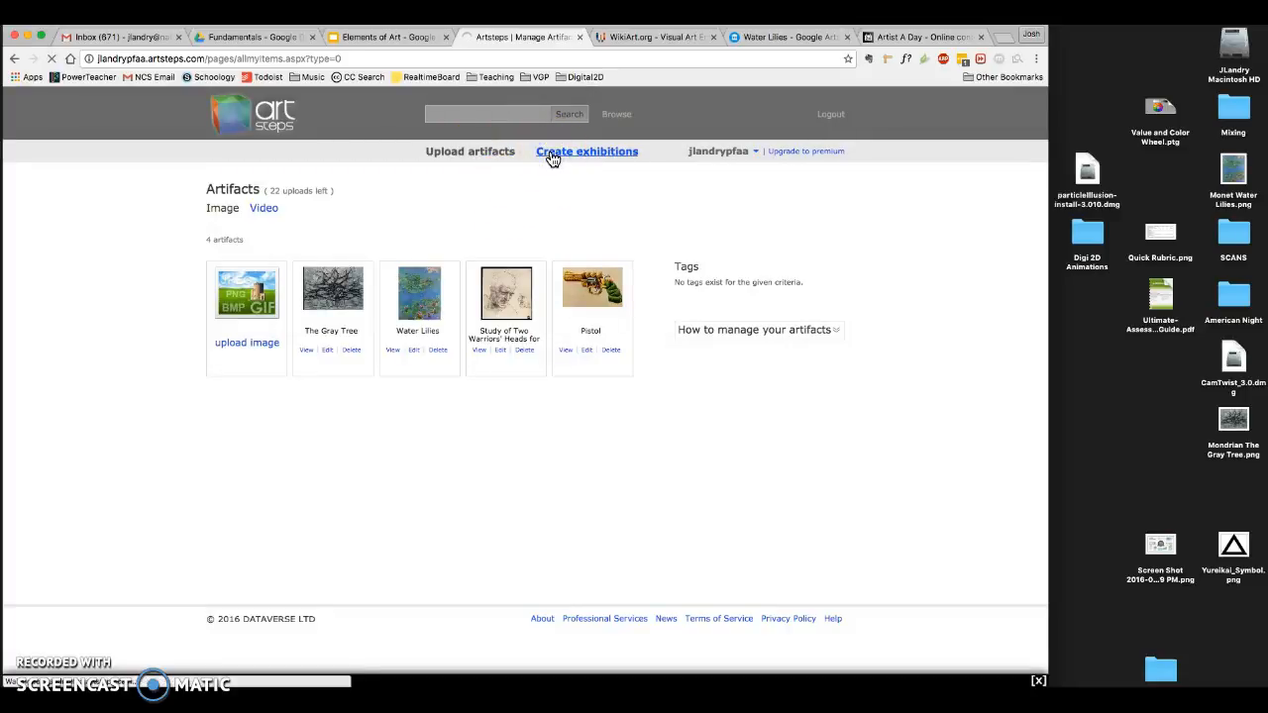
- View the Permanent collection's Elements of Art room again to check The Gray Tree's placement and description, closing the viewer when finished
{"action": "left_click", "coordinate": [320, 458]}
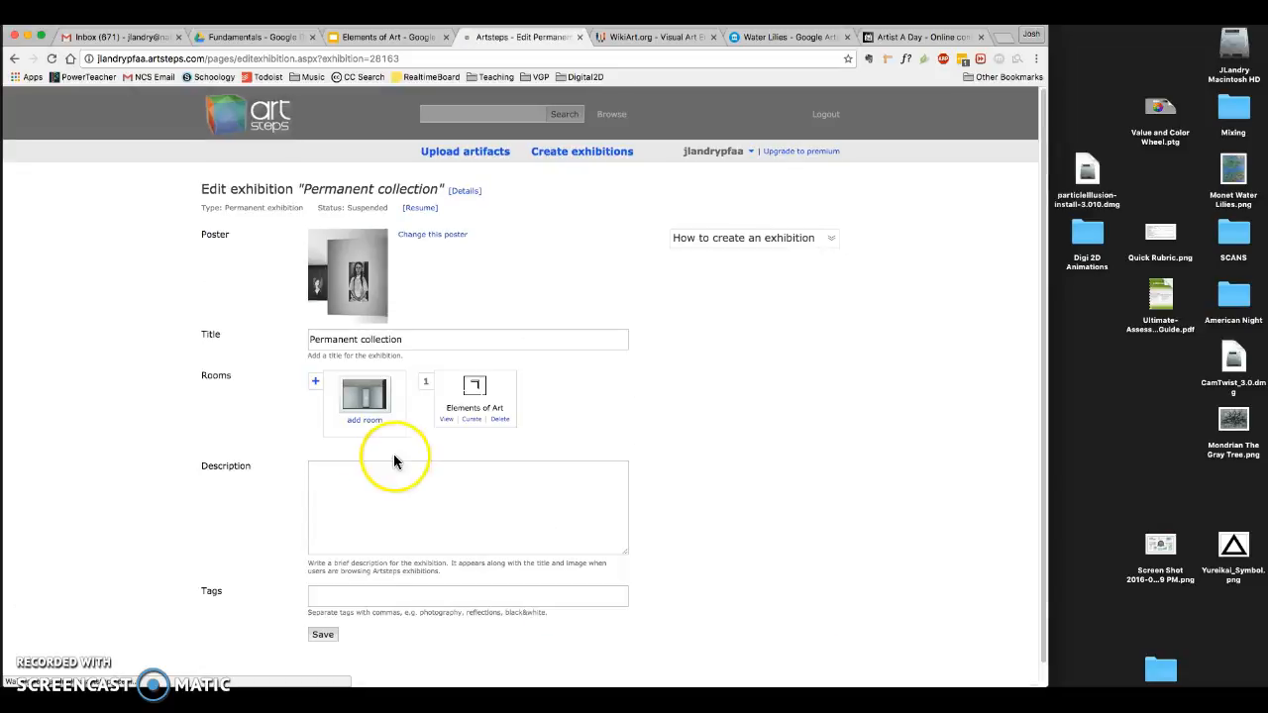
{"action": "left_click", "coordinate": [447, 420]}
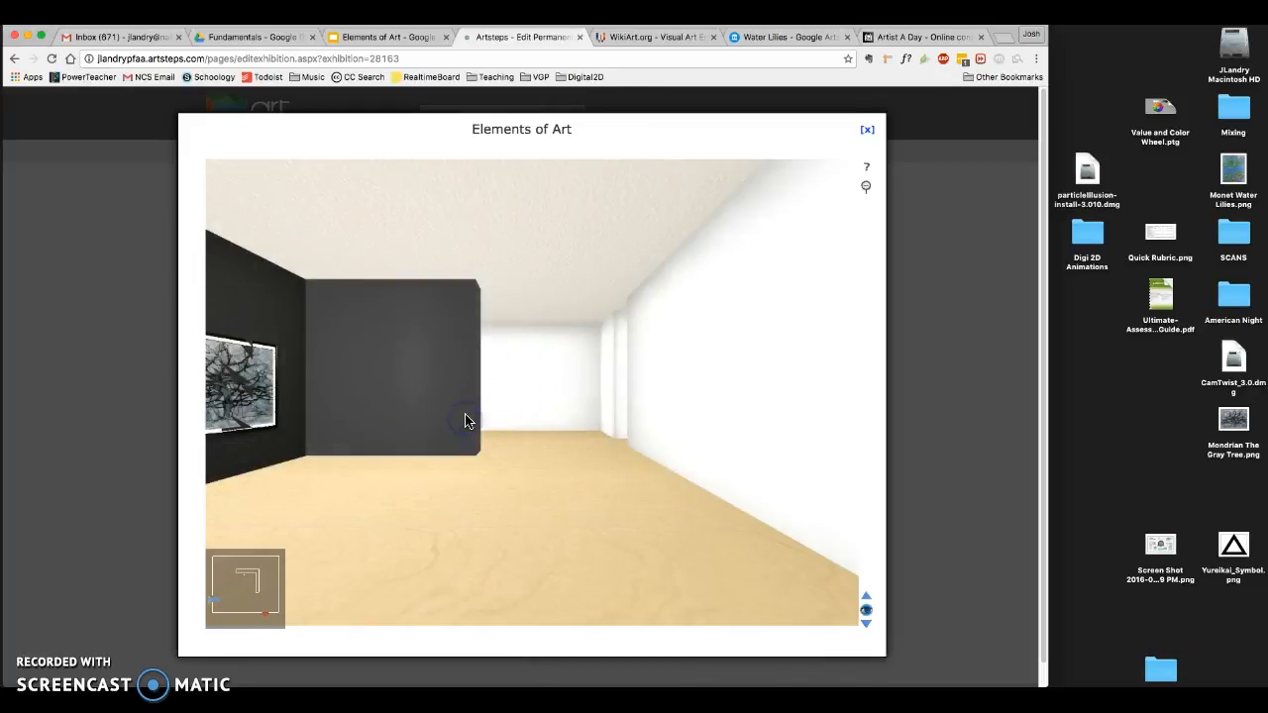
{"action": "left_click", "coordinate": [257, 390]}
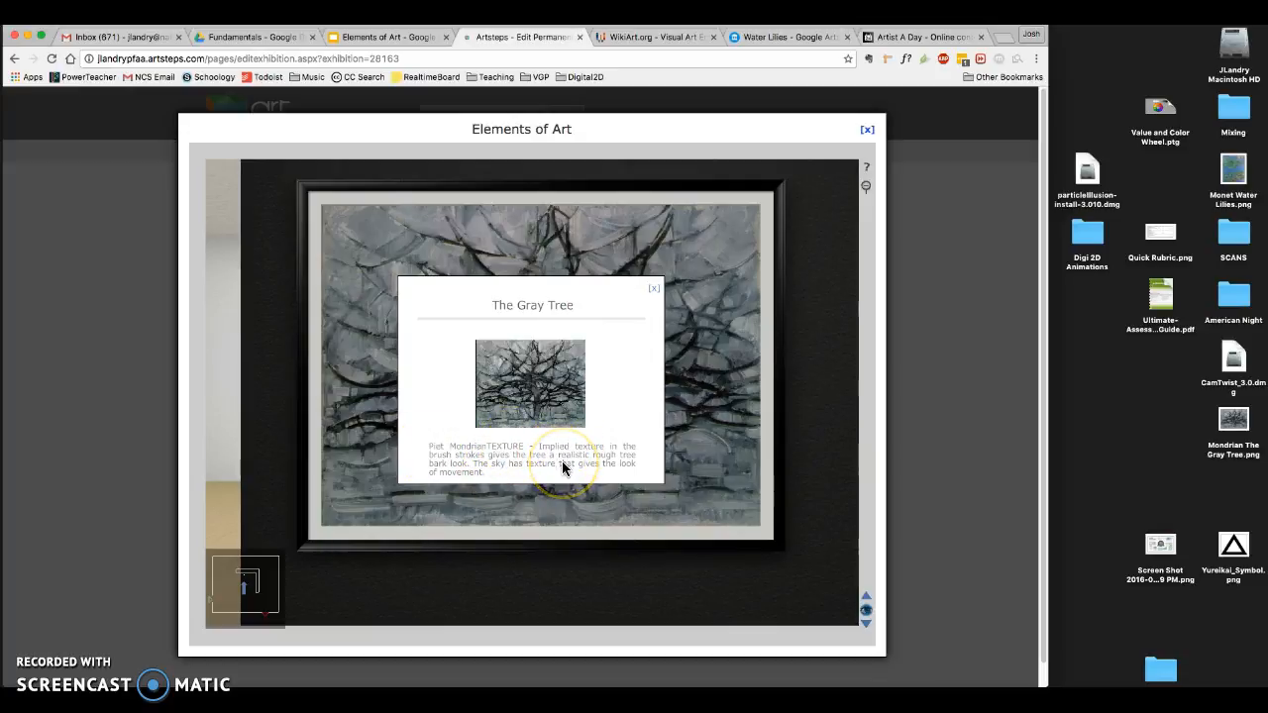
{"action": "left_click", "coordinate": [653, 288]}
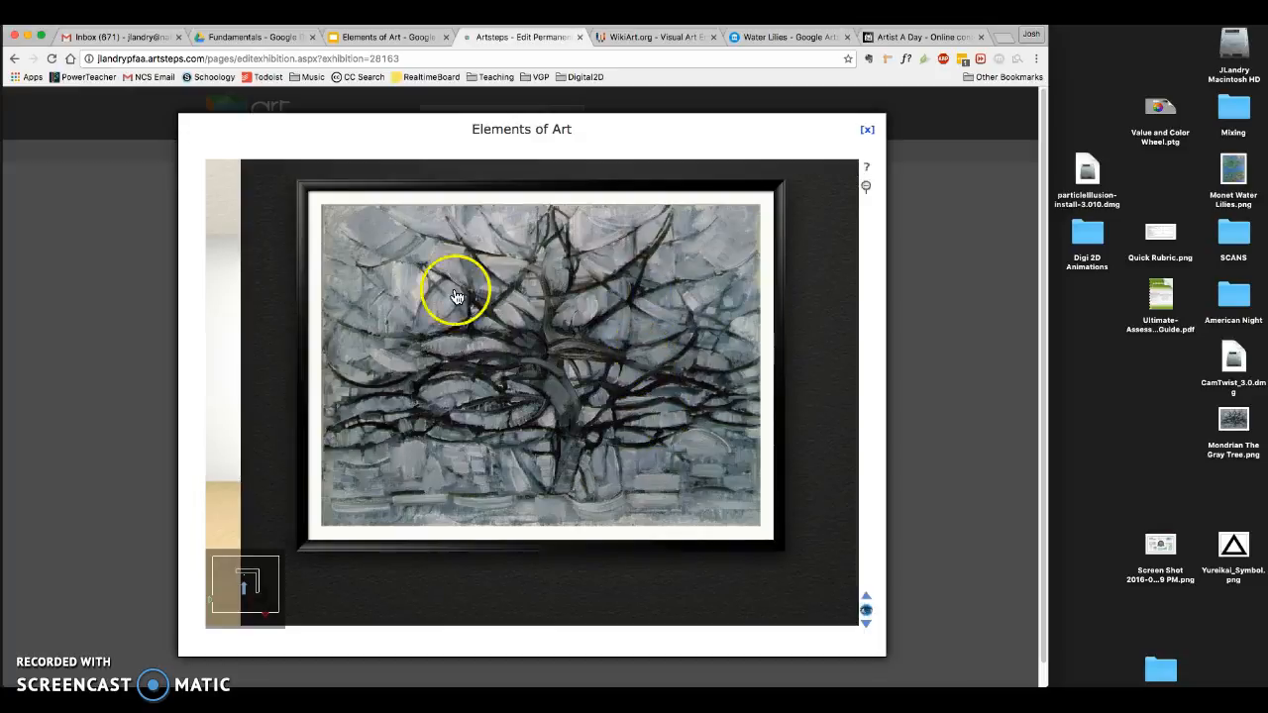
{"action": "left_click", "coordinate": [867, 128]}
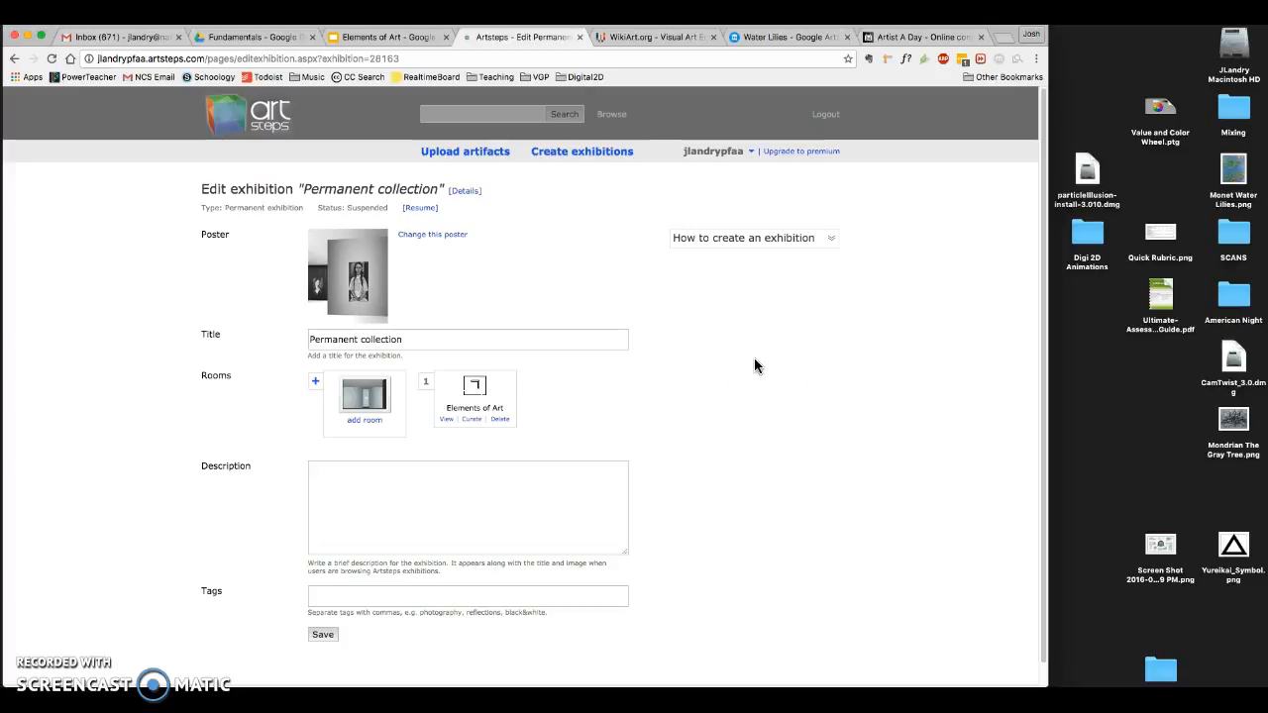
- Switch to the open Artist A Day website
{"action": "left_click", "coordinate": [900, 38]}
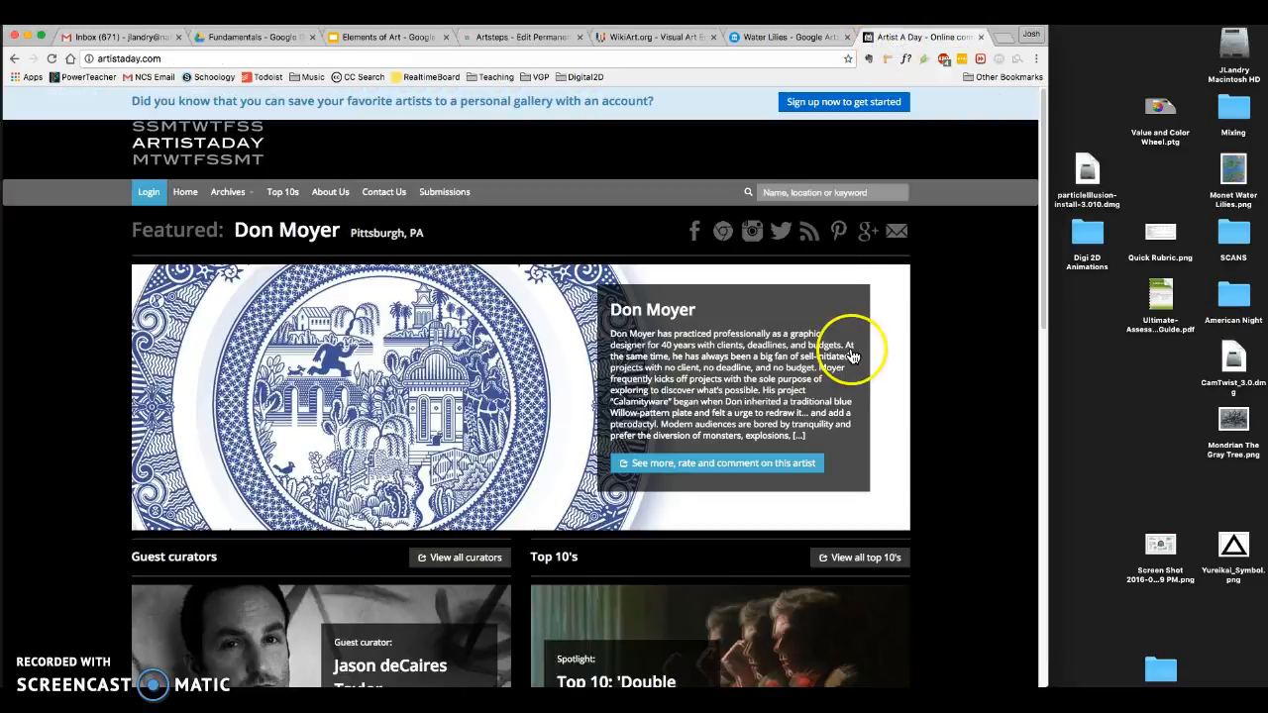